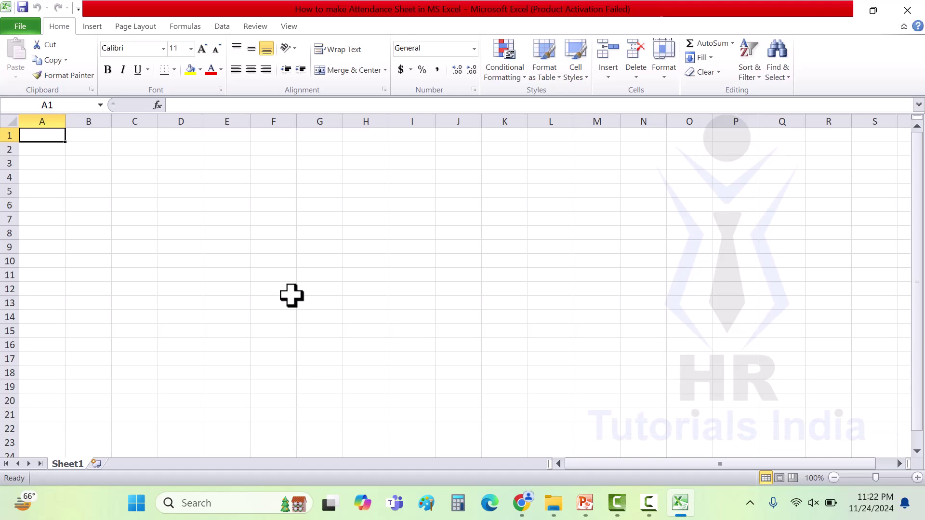
- Merge and center B2:E2 and enter the company heading "ABC Company Pvt. Ltd" in it
{"action": "left_click_drag", "start_coordinate": [89, 149], "coordinate": [220, 151]}
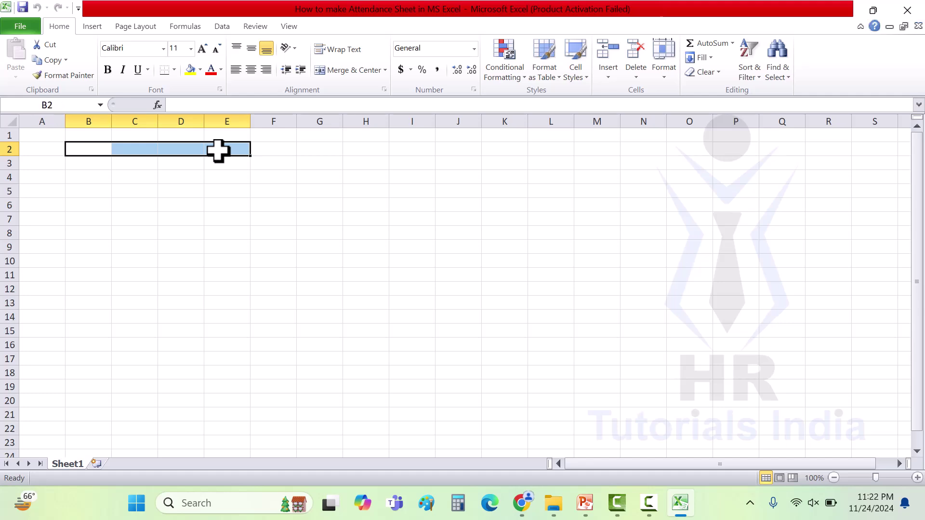
{"action": "left_click", "coordinate": [340, 72]}
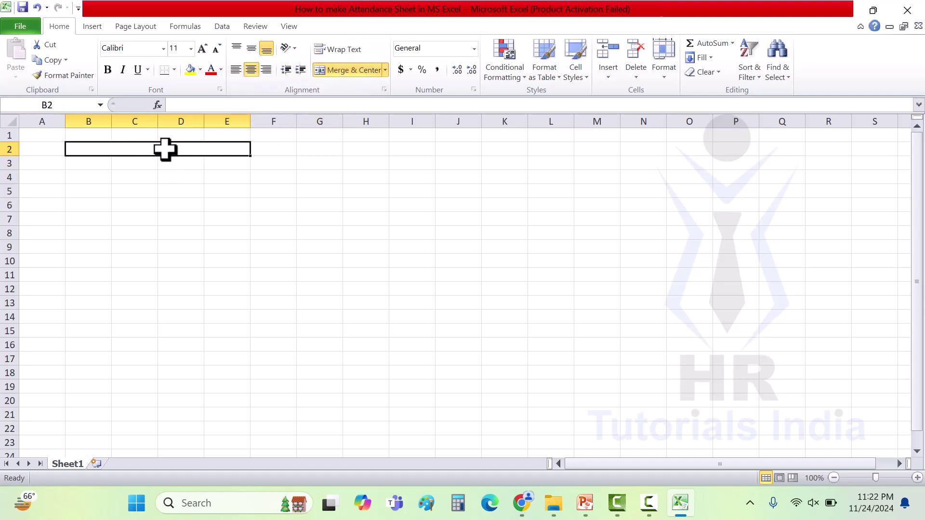
{"action": "type", "text": "ABC Company Pvt"}
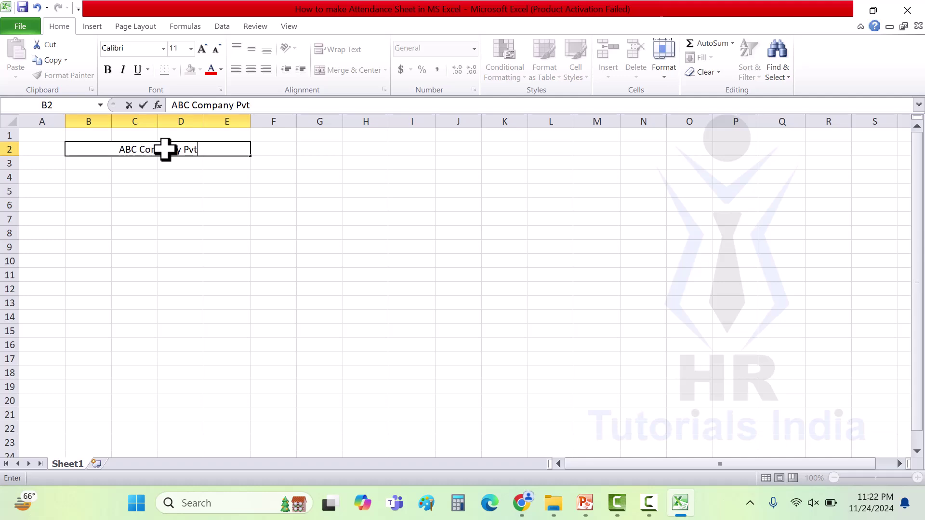
{"action": "type", "text": ". Ltd"}
{"action": "key", "text": "Return"}
- Merge and center B3:C3 for the label "Month" and D3:E3 for the value "November"
{"action": "left_click_drag", "start_coordinate": [125, 166], "coordinate": [171, 144]}
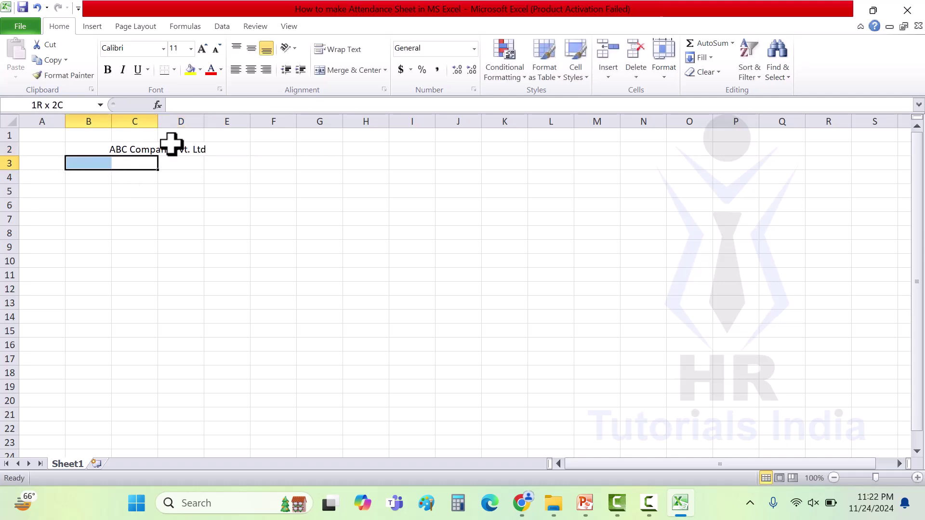
{"action": "left_click", "coordinate": [344, 71]}
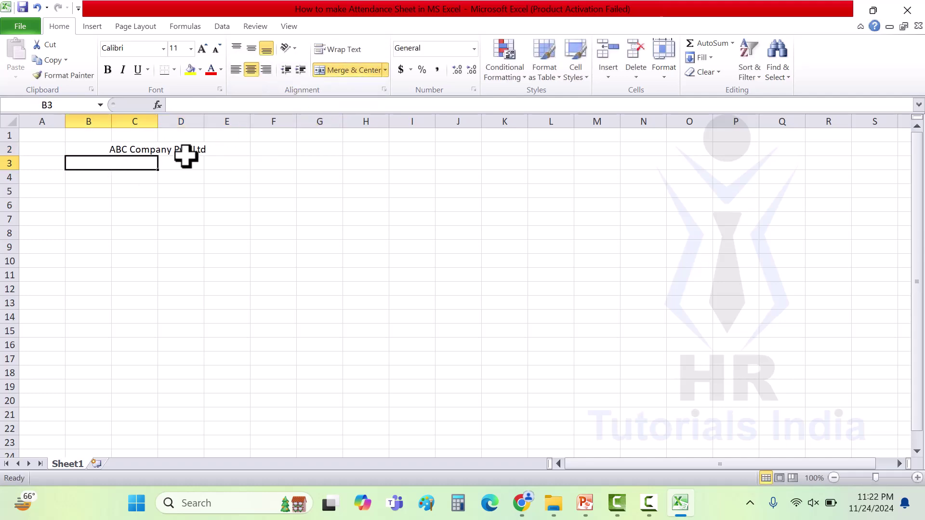
{"action": "type", "text": "Month"}
{"action": "left_click_drag", "start_coordinate": [186, 156], "coordinate": [216, 159]}
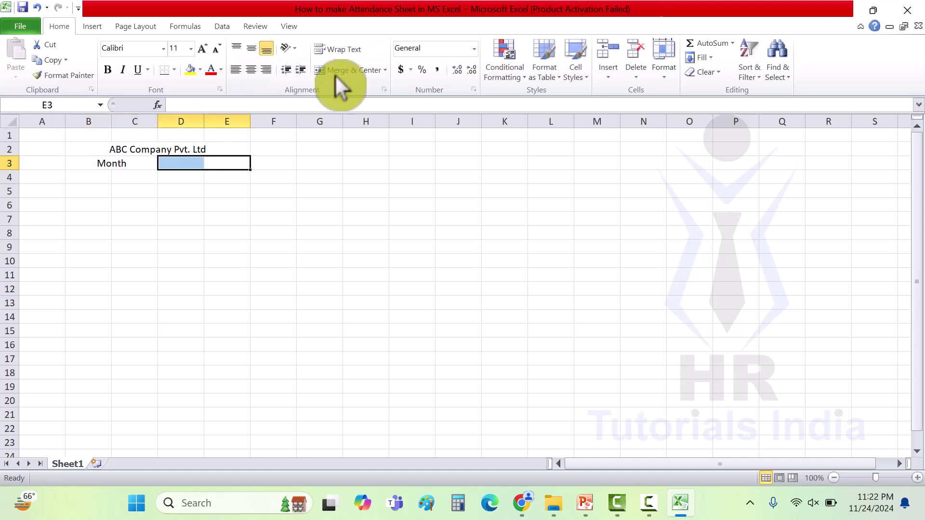
{"action": "left_click", "coordinate": [344, 70]}
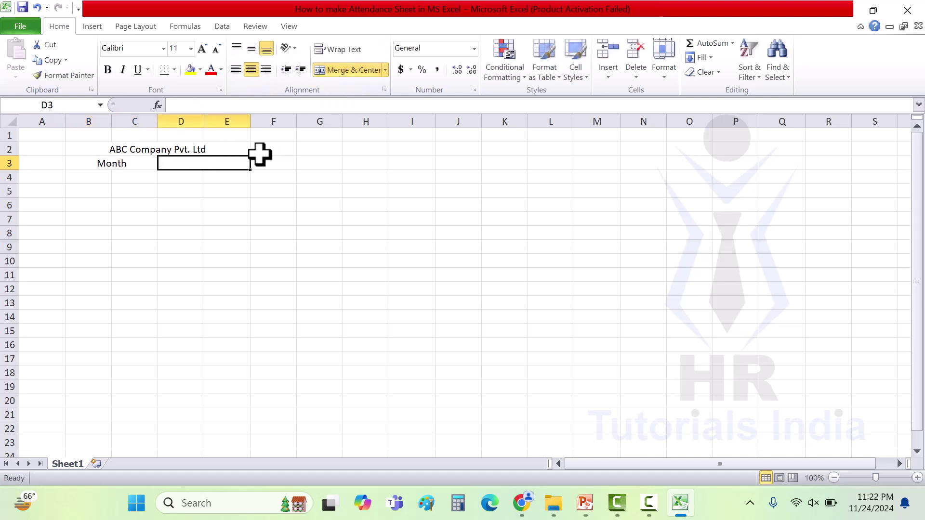
{"action": "type", "text": "November"}
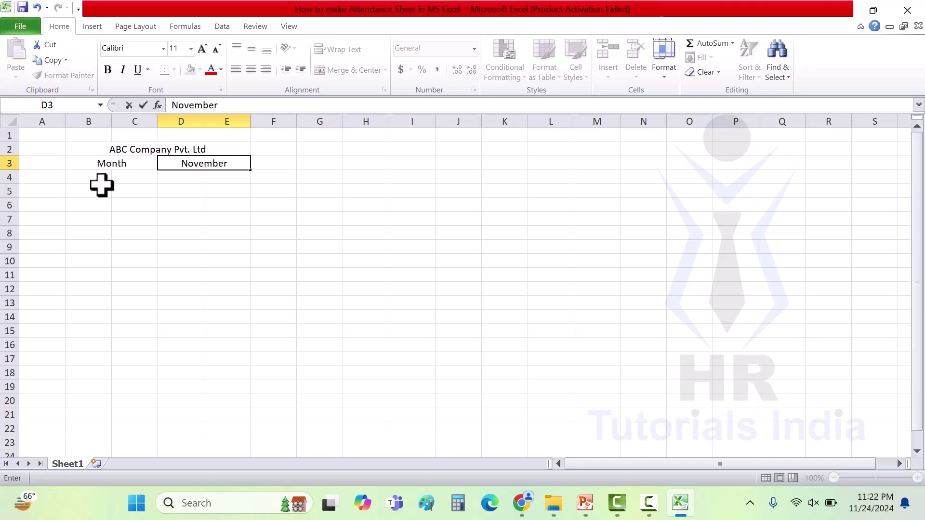
- Merge and center B4:C4 for the label "Year" and D4:E4 for the value 2024
{"action": "left_click_drag", "start_coordinate": [100, 182], "coordinate": [130, 179]}
{"action": "left_click", "coordinate": [343, 70]}
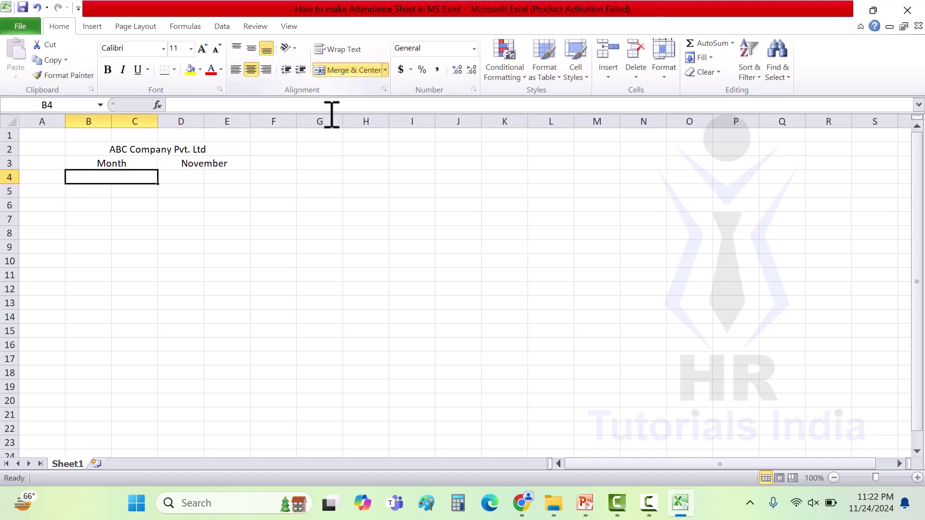
{"action": "type", "text": "Year"}
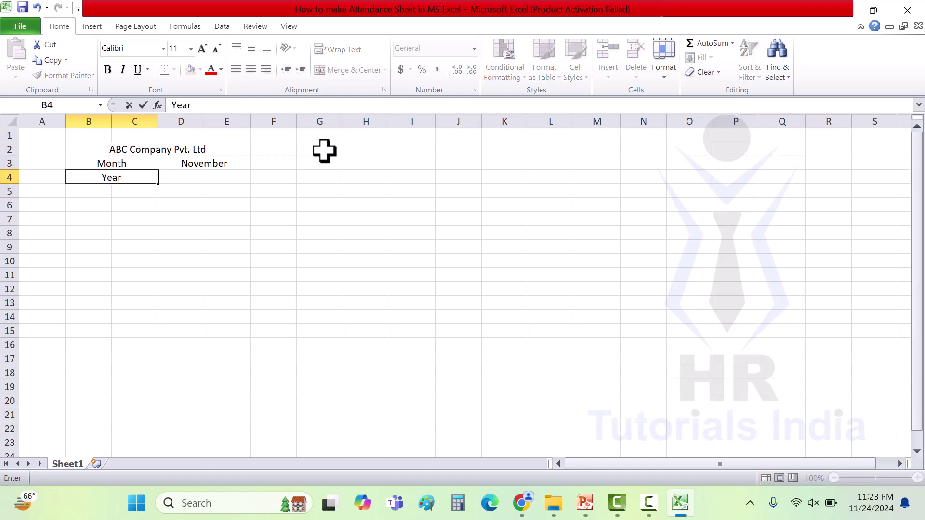
{"action": "key", "text": "Tab"}
{"action": "left_click_drag", "start_coordinate": [231, 177], "coordinate": [198, 177]}
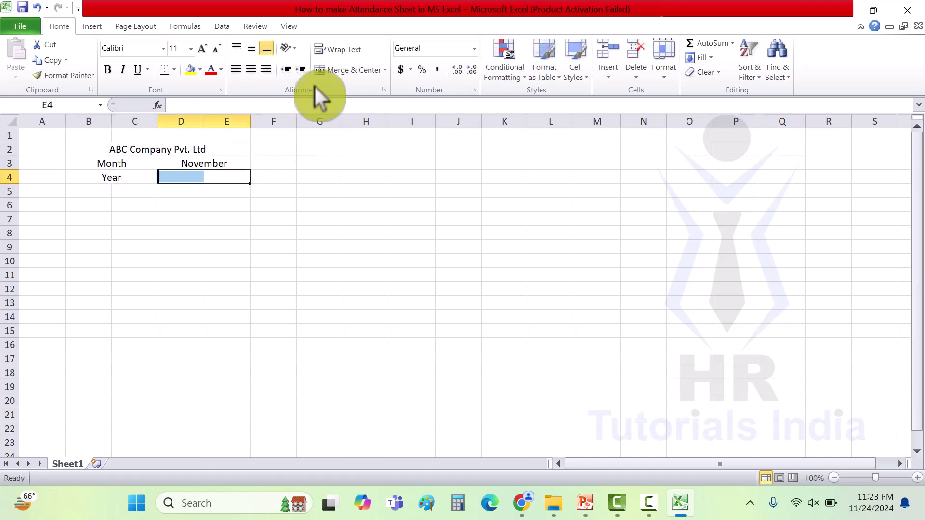
{"action": "left_click", "coordinate": [343, 71]}
{"action": "type", "text": "2024"}
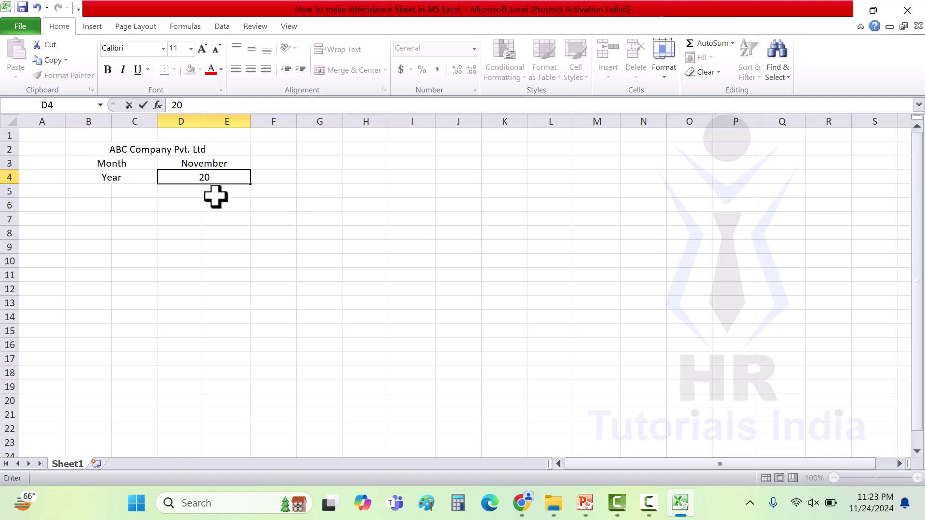
- Enter the column headings S.No., Names of Employee, Designation and DOJ in cells B5 to E5
{"action": "left_click", "coordinate": [87, 192]}
{"action": "type", "text": "S"}
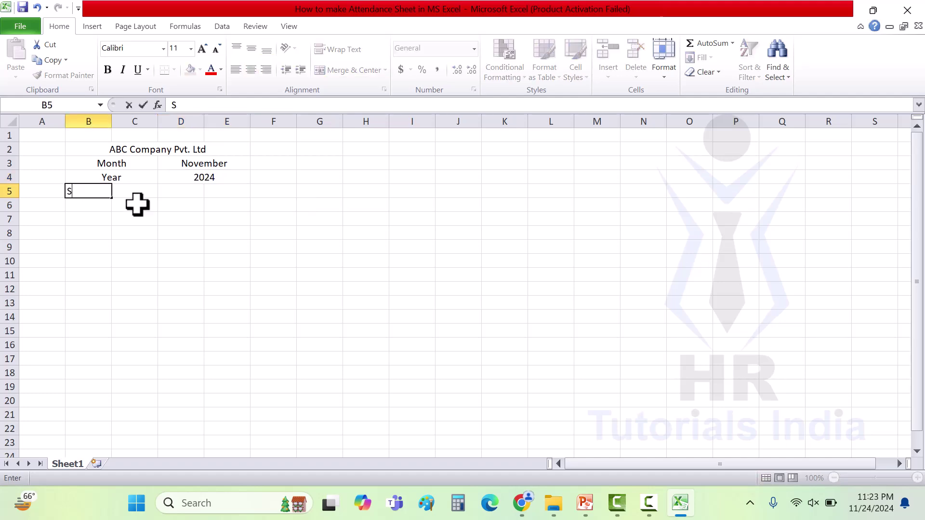
{"action": "type", "text": ".No."}
{"action": "key", "text": "Tab"}
{"action": "type", "text": "Na"}
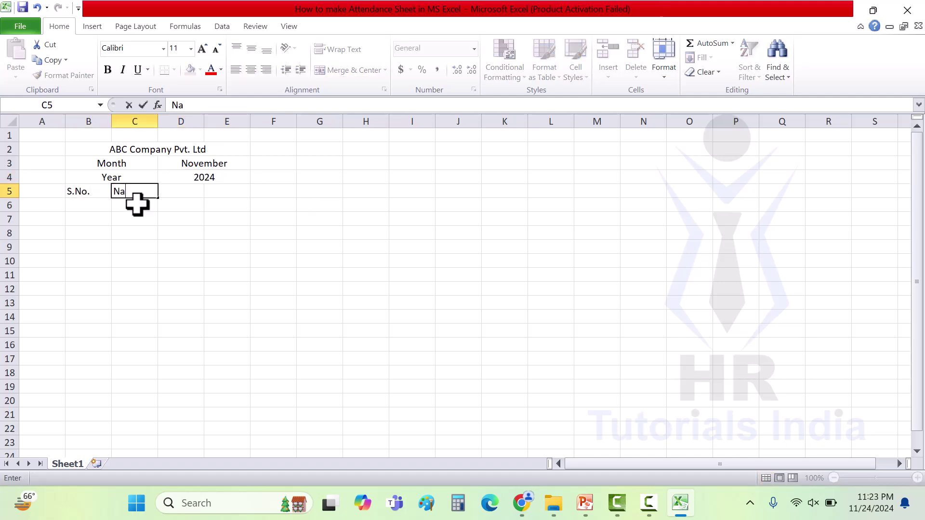
{"action": "type", "text": "mes of Employee"}
{"action": "key", "text": "Tab"}
{"action": "type", "text": "Designation"}
{"action": "key", "text": "Tab"}
{"action": "type", "text": "D"}
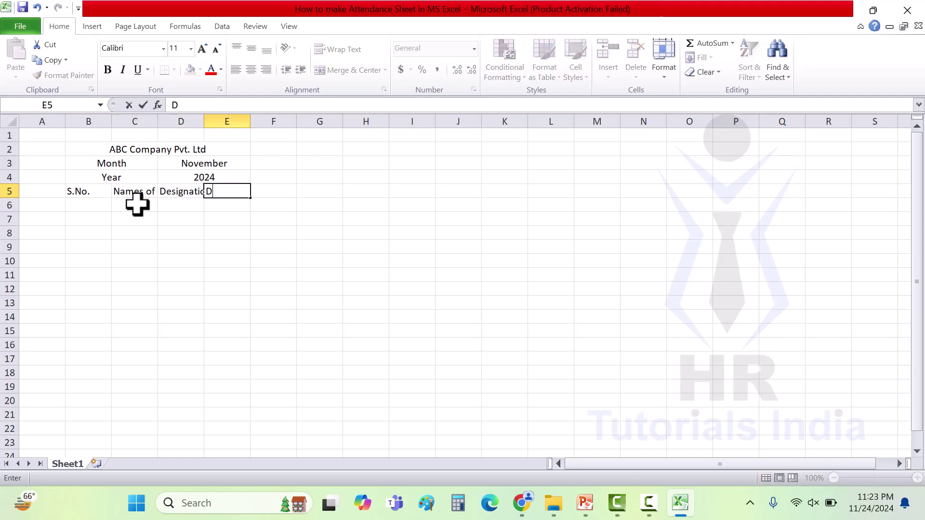
{"action": "key", "text": "Tab"}
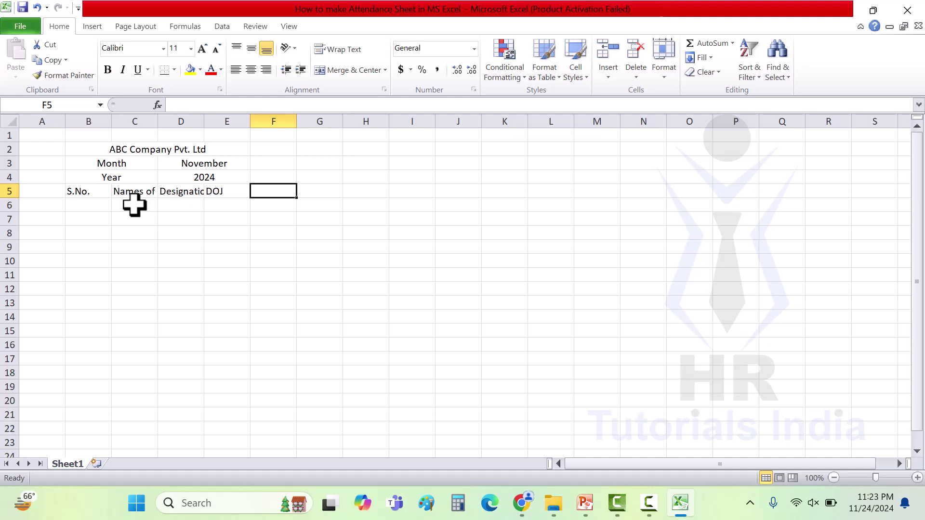
- Merge and center each heading in columns B to E vertically across rows 5 and 6
{"action": "left_click_drag", "start_coordinate": [87, 193], "coordinate": [88, 205]}
{"action": "left_click", "coordinate": [331, 72]}
{"action": "left_click_drag", "start_coordinate": [142, 193], "coordinate": [136, 205]}
{"action": "left_click", "coordinate": [351, 69]}
{"action": "left_click_drag", "start_coordinate": [196, 192], "coordinate": [187, 205]}
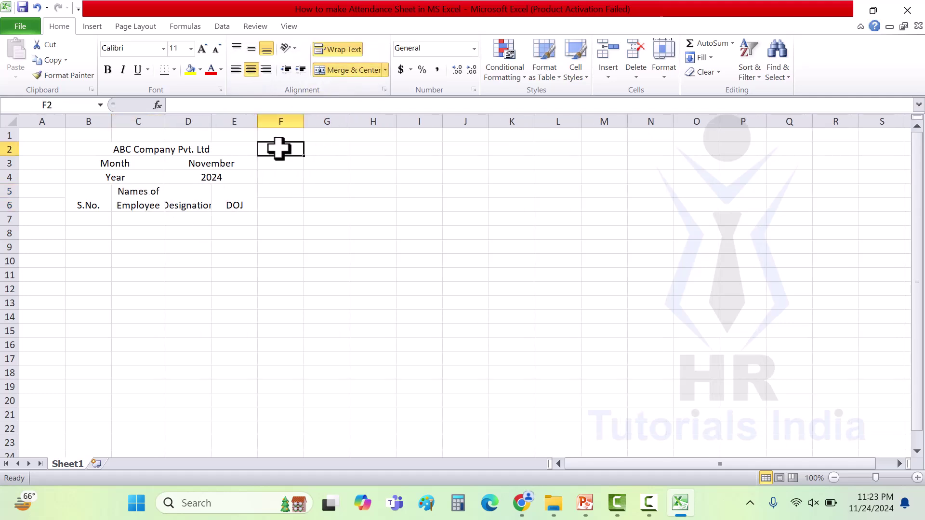
- Merge and center F2:Q4 and enter the title "Employee Attendance Sheet for November'2024"
{"action": "left_click_drag", "start_coordinate": [281, 149], "coordinate": [789, 179]}
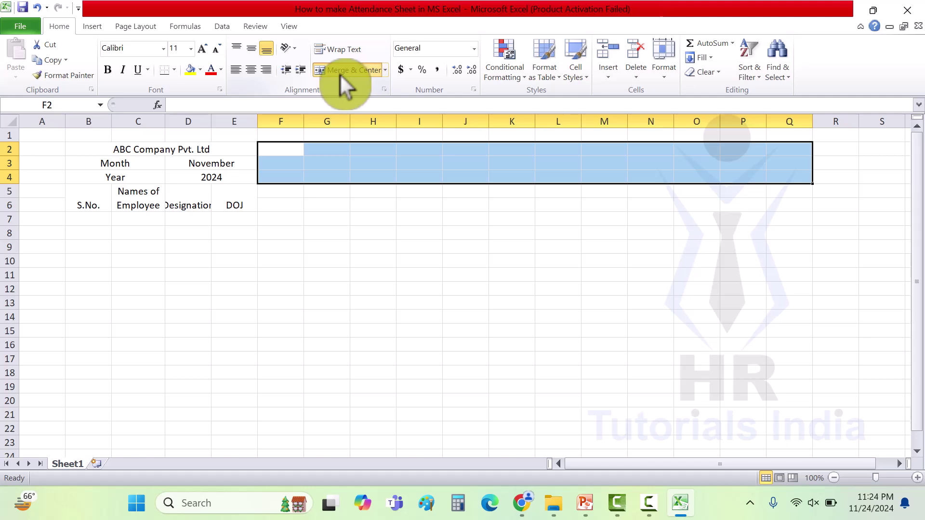
{"action": "left_click", "coordinate": [339, 73]}
{"action": "type", "text": "E"}
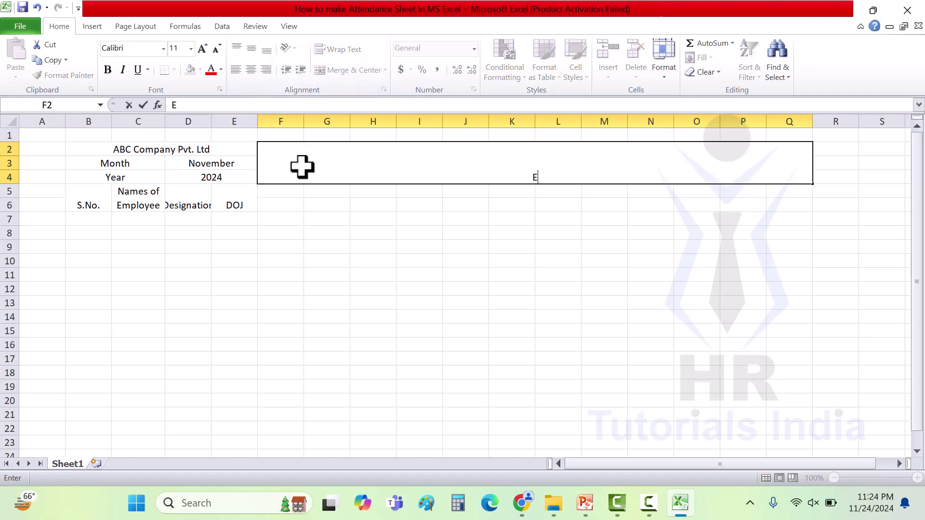
{"action": "type", "text": "mployee Attendance Sheer"}
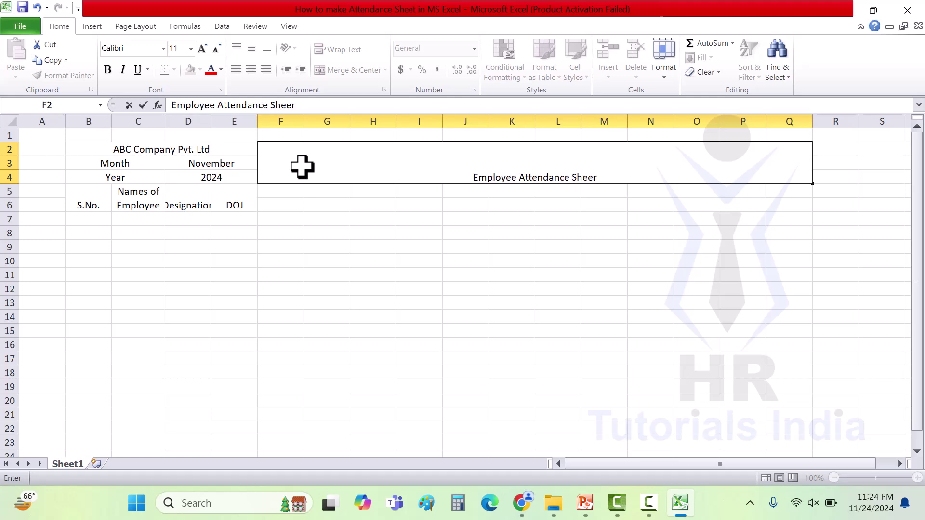
{"action": "key", "text": "BackSpace"}
{"action": "type", "text": "t for November'2024"}
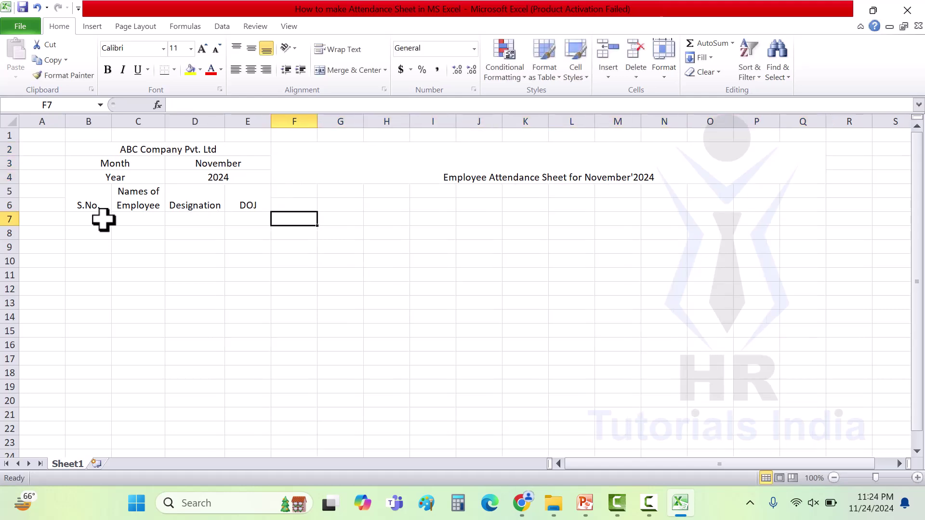
- Fill the S.No. column B7:B23 with the serial numbers 1 to 17, starting from 1 and 2
{"action": "left_click", "coordinate": [103, 220]}
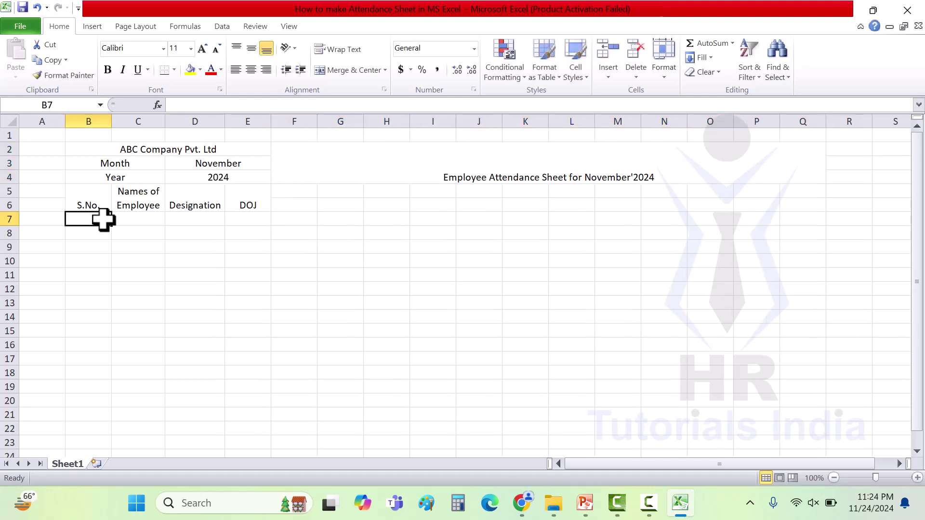
{"action": "type", "text": "1"}
{"action": "key", "text": "Return"}
{"action": "type", "text": "2"}
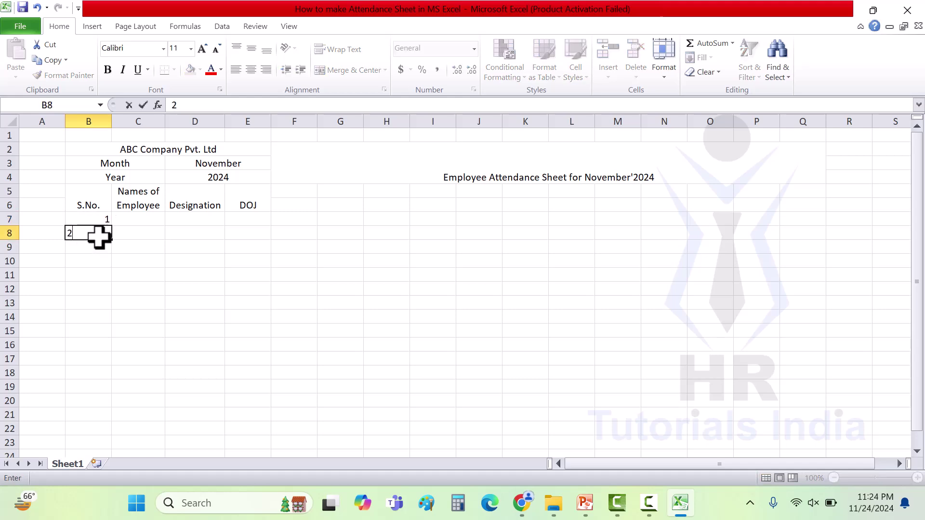
{"action": "key", "text": "Return"}
{"action": "left_click_drag", "start_coordinate": [100, 221], "coordinate": [109, 431]}
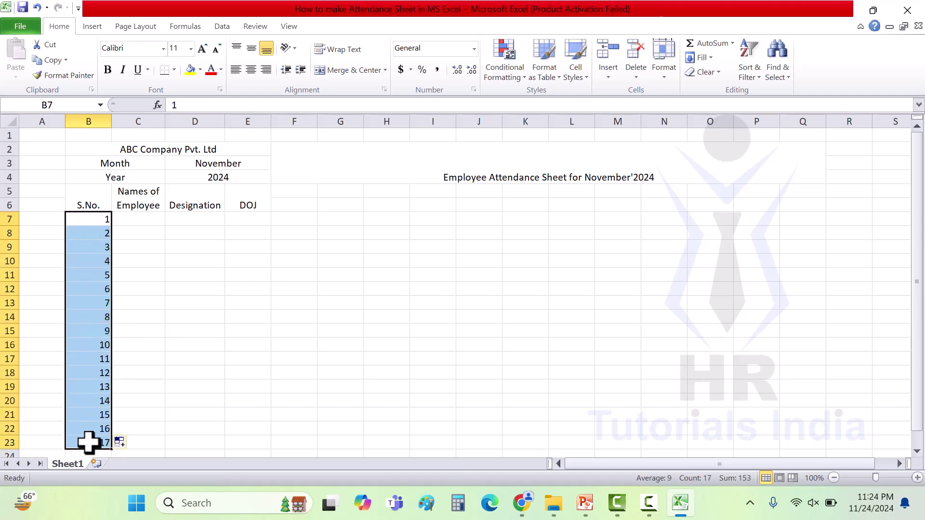
- Enter the 17 employees' first names in C7:C23 under Names of Employee
{"action": "left_click", "coordinate": [140, 218]}
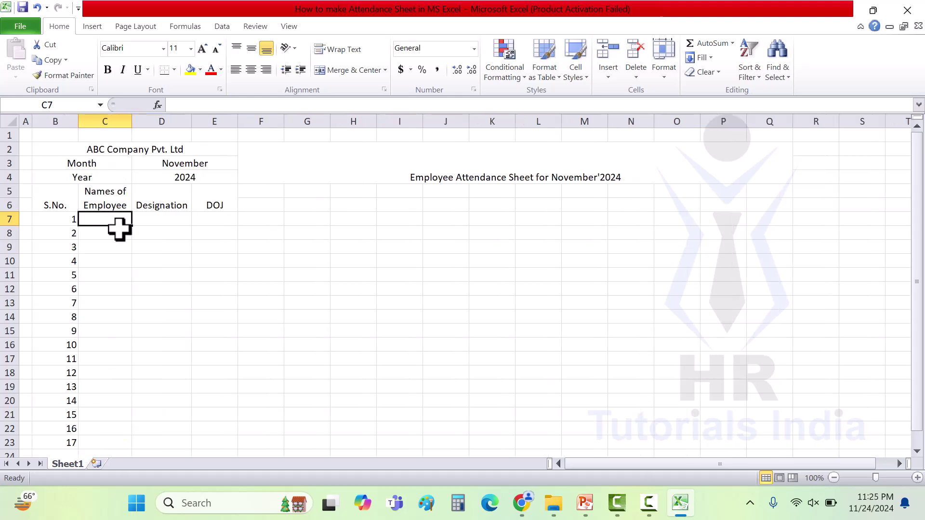
{"action": "type", "text": "Rameh"}
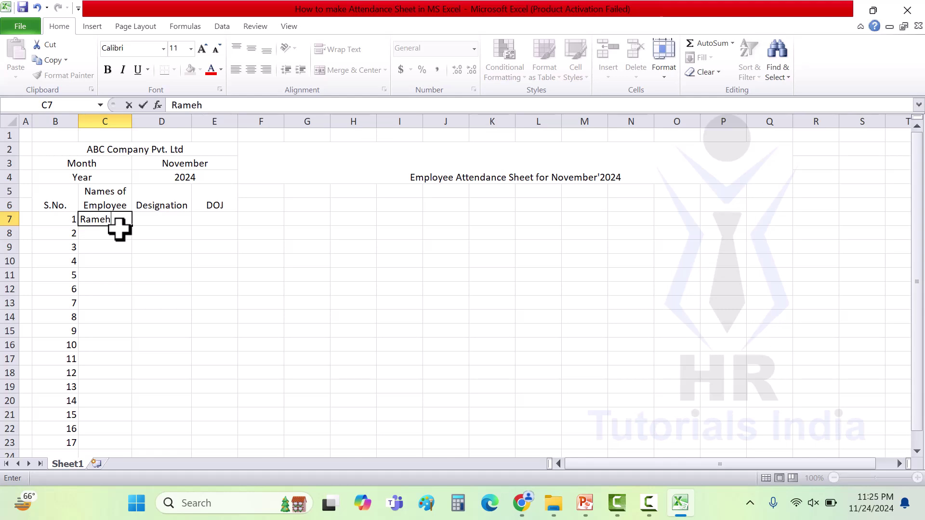
{"action": "key", "text": "Return"}
{"action": "type", "text": "Suraj"}
{"action": "key", "text": "Return"}
{"action": "type", "text": "Krishna"}
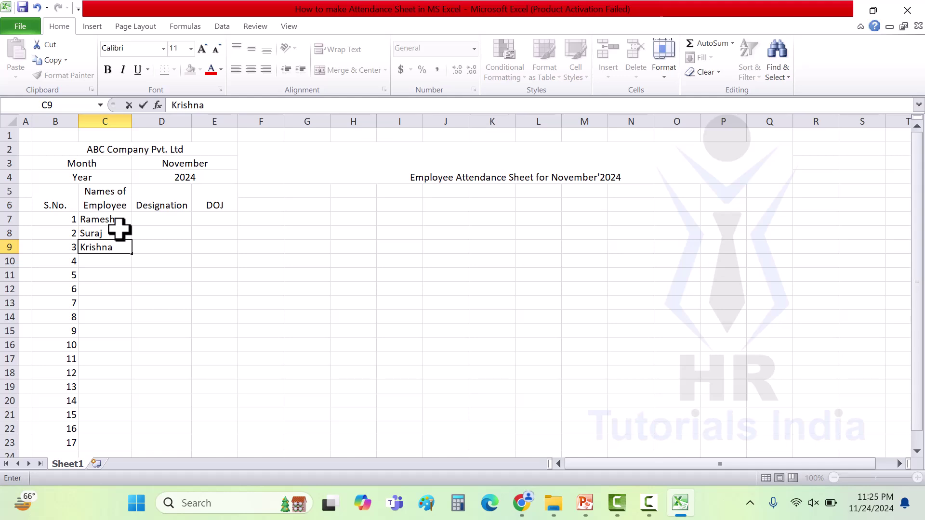
{"action": "key", "text": "Return"}
{"action": "type", "text": "Sy"}
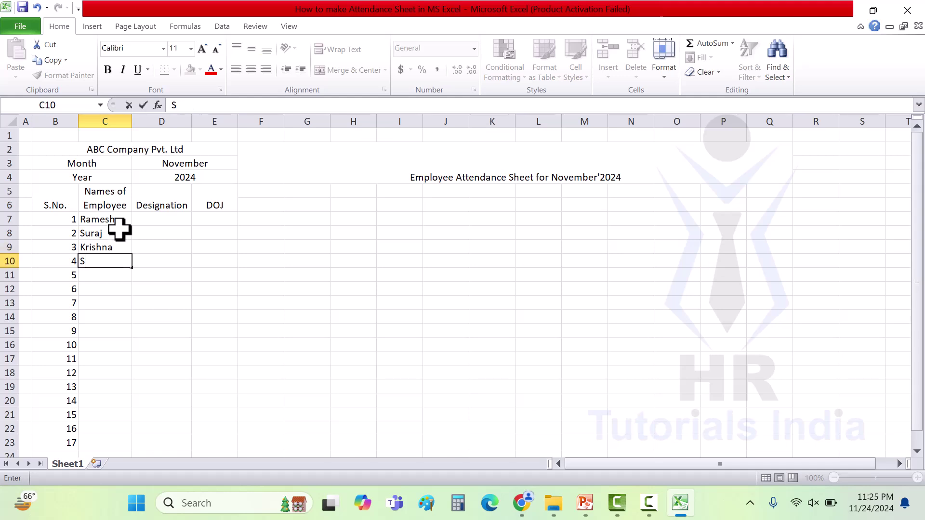
{"action": "left_click", "coordinate": [111, 247]}
{"action": "type", "text": "Krishna Surya Manisha Poornima Karn Riya Aishwarya Arjun Rajshekar Raman Surender Pradeep Bharathi Jyothi Raja"}
- Fill D7:D23 with the designations, starting with Accounts Executive, and E7:E23 with the joining dates, starting with 18.10.2021
{"action": "left_click", "coordinate": [163, 224]}
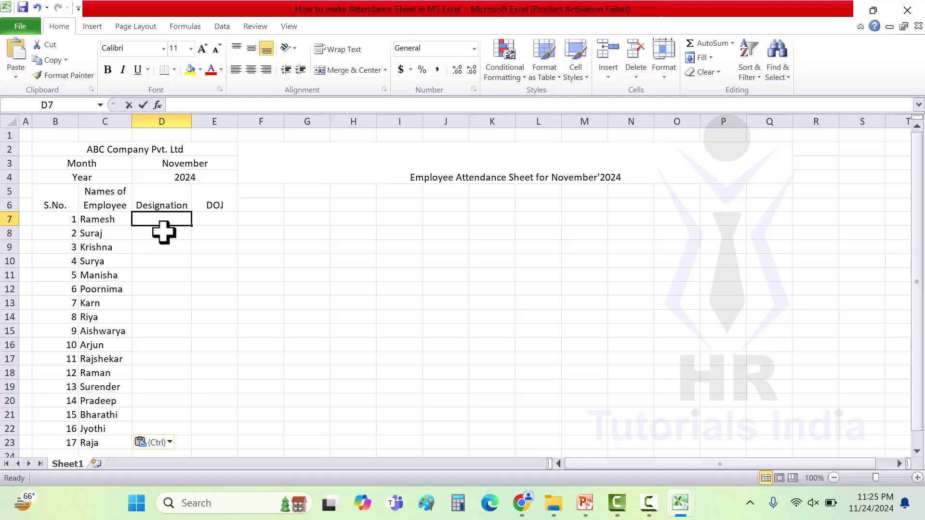
{"action": "type", "text": "Accounts Executive"}
{"action": "key", "text": "Return"}
{"action": "left_click_drag", "start_coordinate": [153, 219], "coordinate": [151, 433]}
{"action": "key", "text": "ctrl+v"}
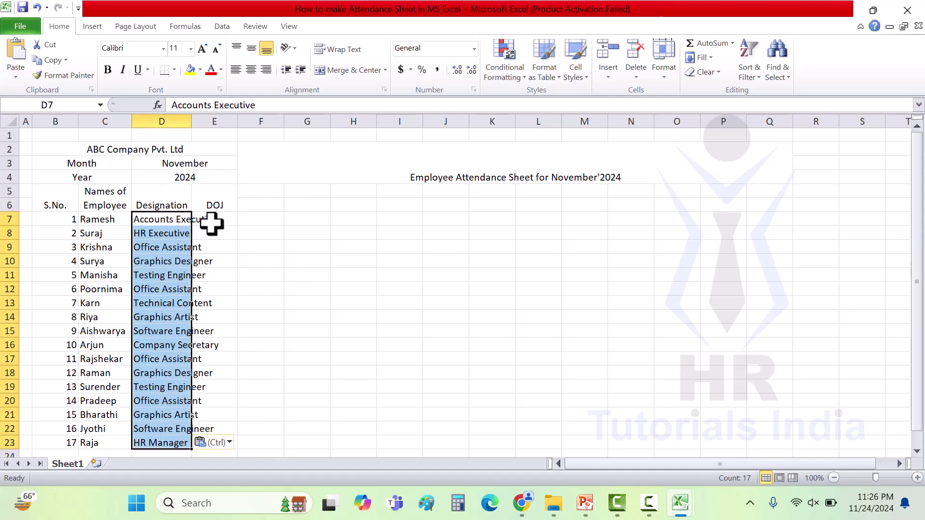
{"action": "left_click", "coordinate": [221, 221]}
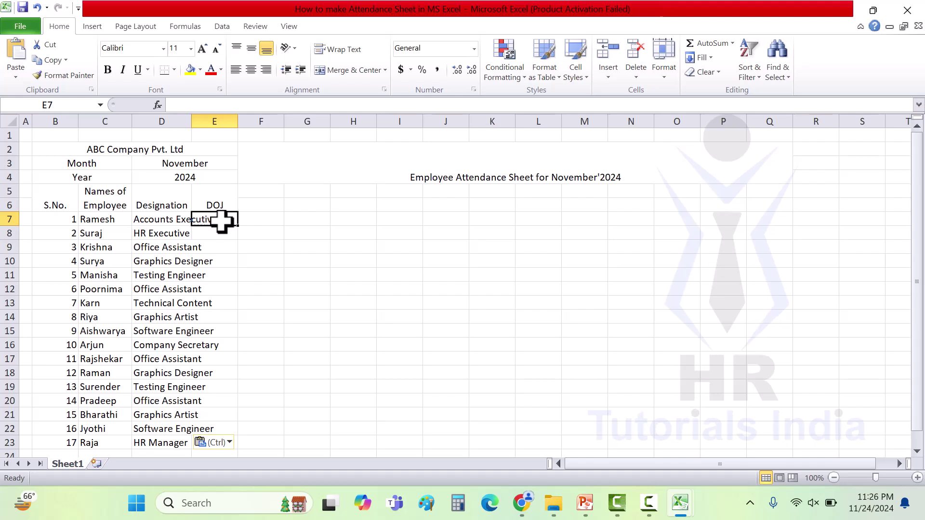
{"action": "type", "text": "18.10.2021 15.11.2021 03.01.2022 17.01.2022 26.12.2022 09.01.2023 24.01.2023 01.02.2023 09.01.2024 10.01.2024 18.10.2021 15.11.2021 03.01.2022 09.01.2024 18.10.2021 15.11.2021 03.01.2022"}
- Widen the Names of Employee, Designation and DOJ columns to fit their contents
{"action": "left_click", "coordinate": [169, 231]}
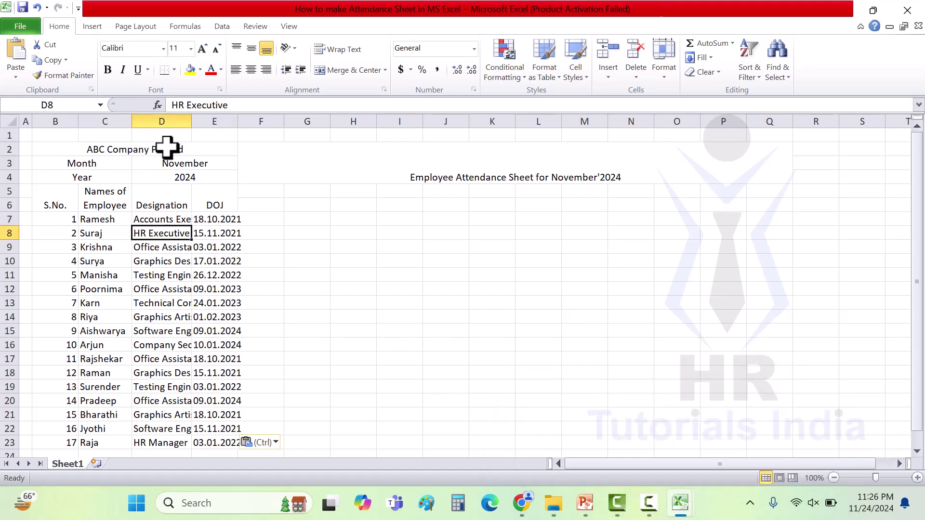
{"action": "double_click", "coordinate": [192, 121]}
{"action": "double_click", "coordinate": [269, 120]}
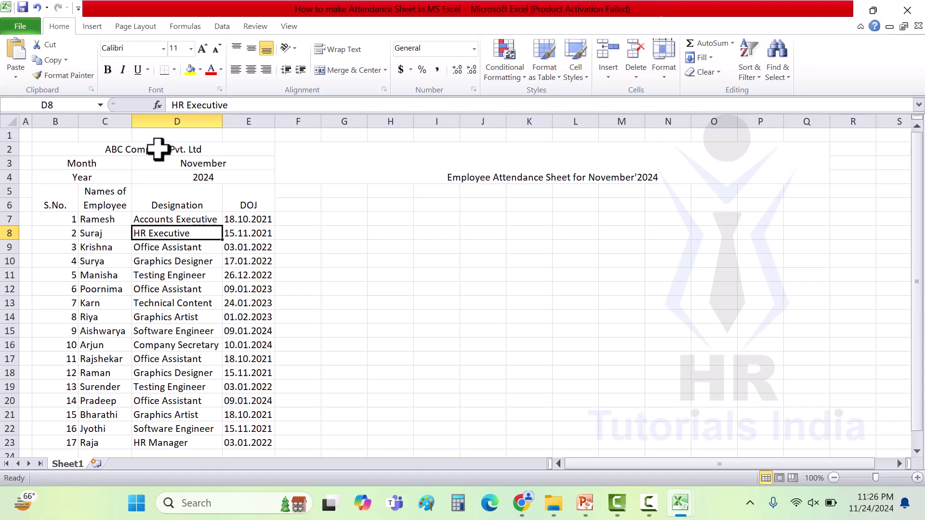
{"action": "left_click", "coordinate": [315, 191]}
- Centre the column headings in B5:E6 and bold the company name, month, year and column headings in B2:E6
{"action": "left_click_drag", "start_coordinate": [53, 191], "coordinate": [288, 205]}
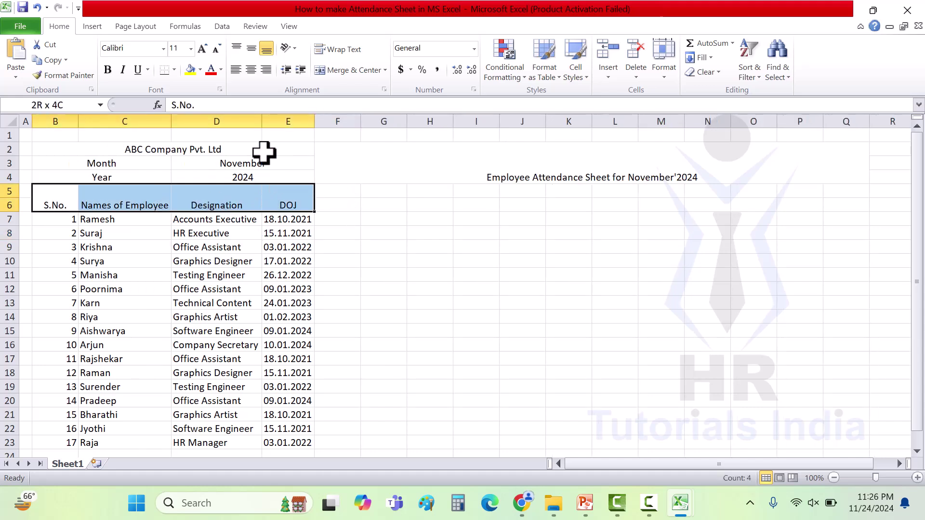
{"action": "left_click", "coordinate": [251, 70]}
{"action": "left_click", "coordinate": [251, 71]}
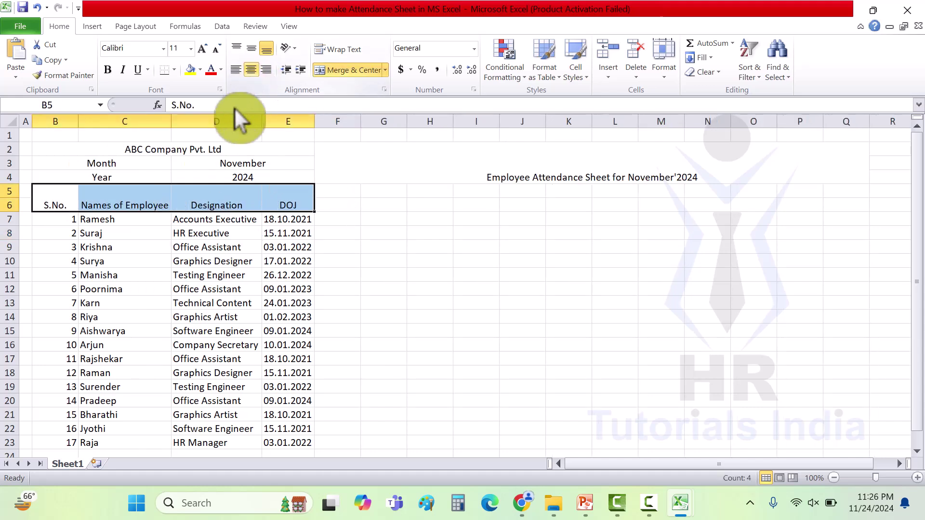
{"action": "left_click_drag", "start_coordinate": [141, 152], "coordinate": [145, 179]}
{"action": "key", "text": "ctrl+b"}
- Apply All Borders to the employee details table B2:E23
{"action": "left_click_drag", "start_coordinate": [78, 152], "coordinate": [224, 423]}
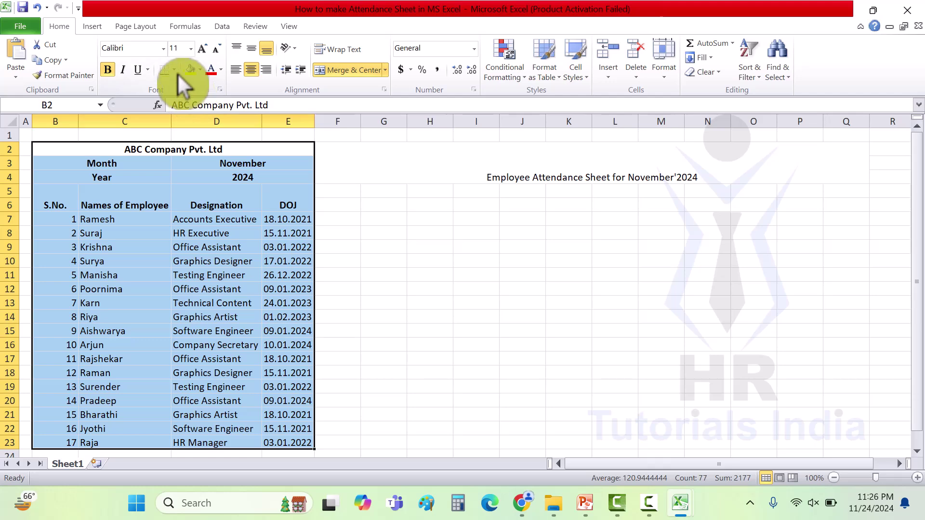
{"action": "left_click", "coordinate": [175, 70]}
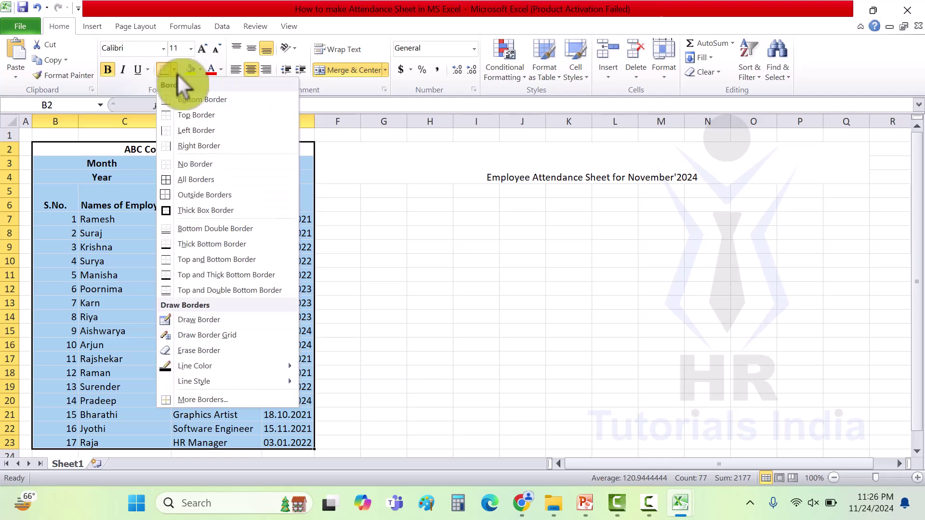
{"action": "left_click", "coordinate": [189, 180]}
{"action": "left_click", "coordinate": [177, 245]}
- Centre the serial numbers in B7:B23 and narrow the S.No. and Names of Employee columns, the latter to about 9.36
{"action": "left_click_drag", "start_coordinate": [66, 217], "coordinate": [62, 441]}
{"action": "left_click", "coordinate": [249, 70]}
{"action": "left_click_drag", "start_coordinate": [288, 219], "coordinate": [294, 439]}
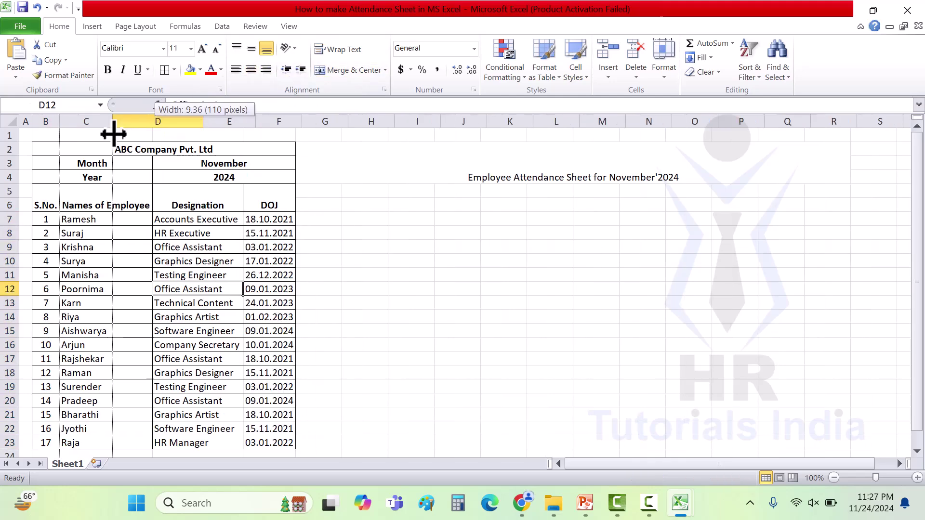
{"action": "left_click_drag", "start_coordinate": [113, 125], "coordinate": [112, 124]}
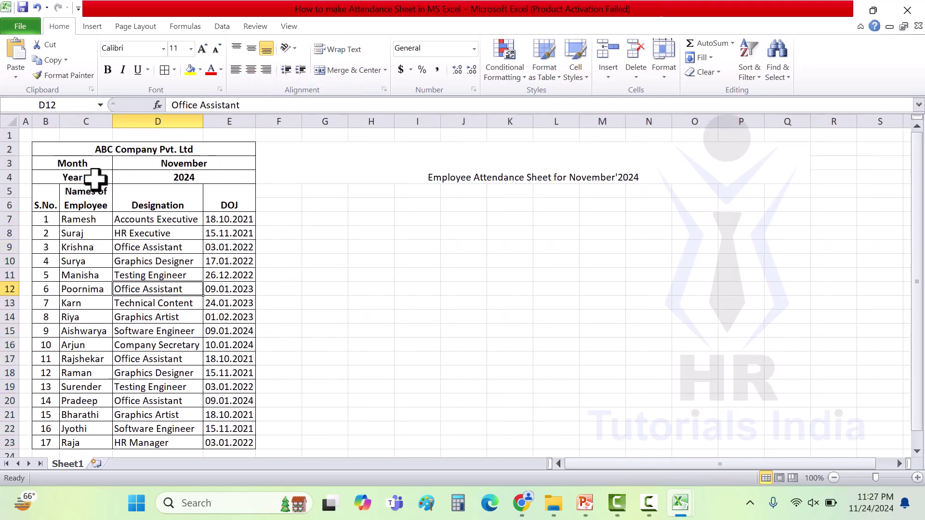
{"action": "left_click", "coordinate": [114, 120]}
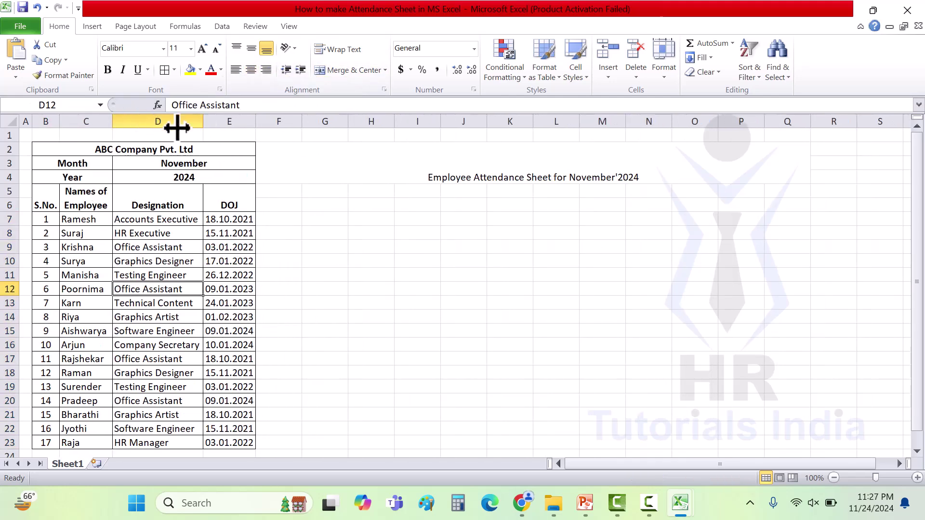
- Format the merged Employee Attendance Sheet title as bold, size 18, and align it vertically to the middle
{"action": "left_click", "coordinate": [321, 155]}
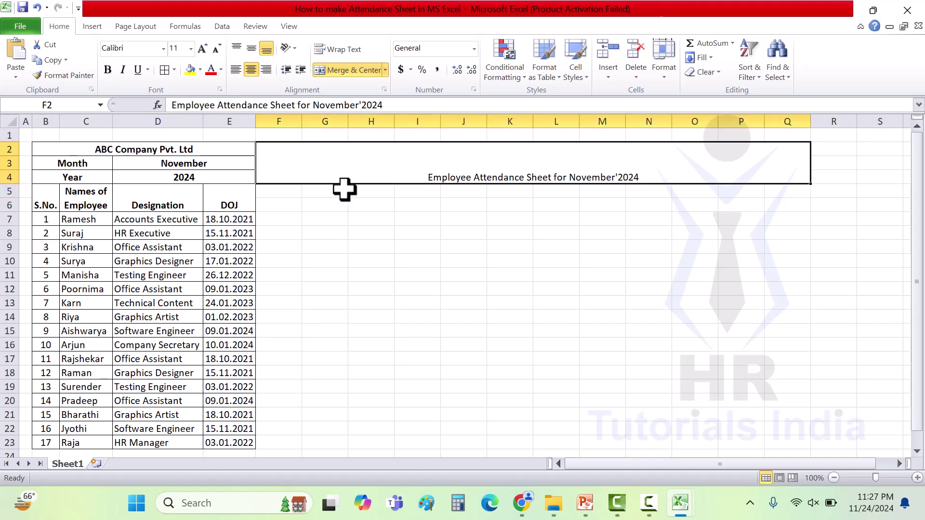
{"action": "left_click", "coordinate": [108, 70]}
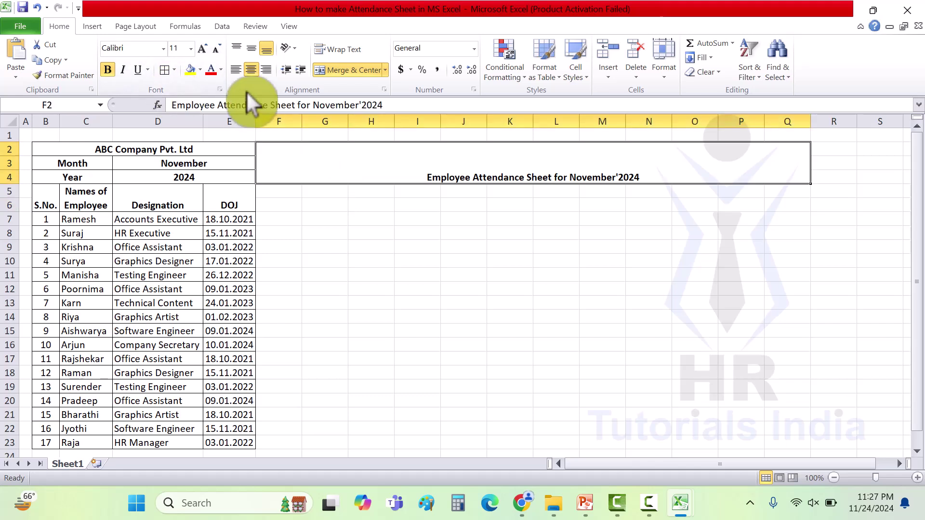
{"action": "key", "text": "alt+h"}
{"action": "type", "text": "fs18"}
{"action": "key", "text": "Return"}
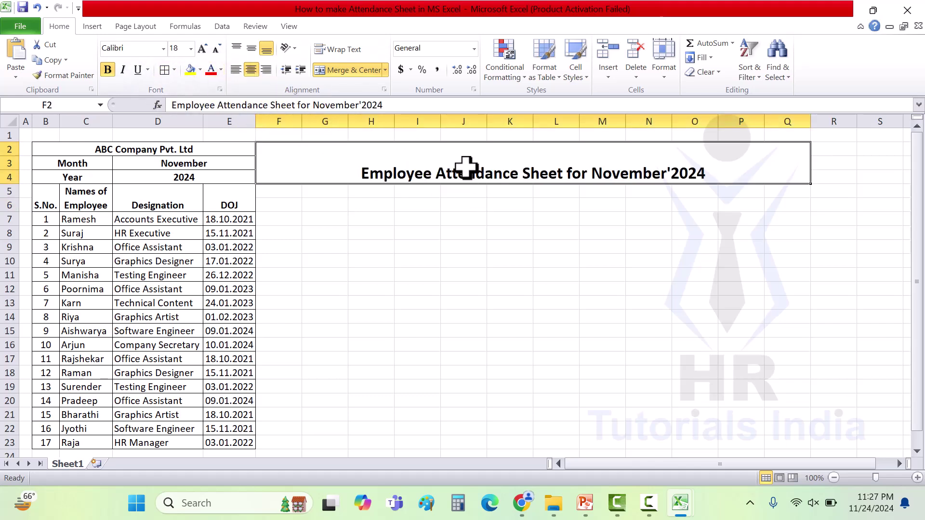
{"action": "left_click", "coordinate": [251, 49]}
- Enter 1 in F6 as the first day number and the formula =F6+1 in G6
{"action": "left_click", "coordinate": [284, 192]}
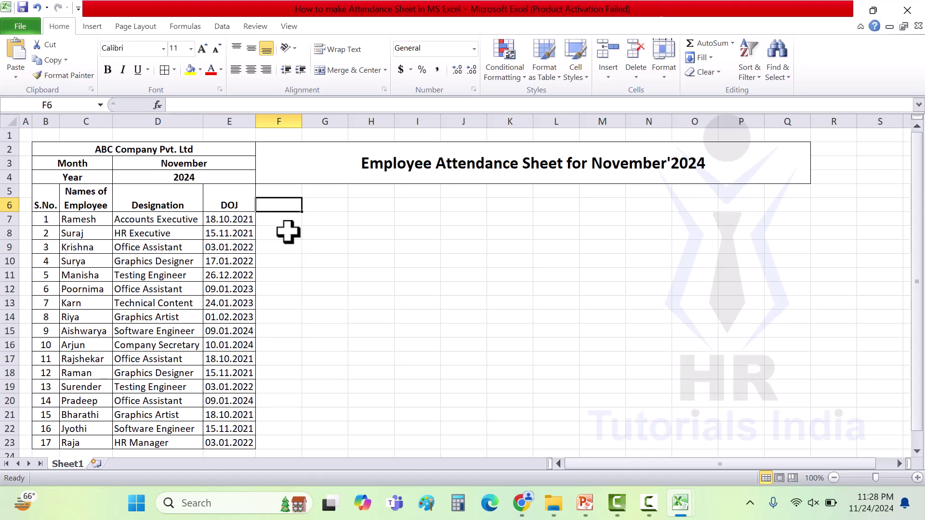
{"action": "type", "text": "1"}
{"action": "key", "text": "Tab"}
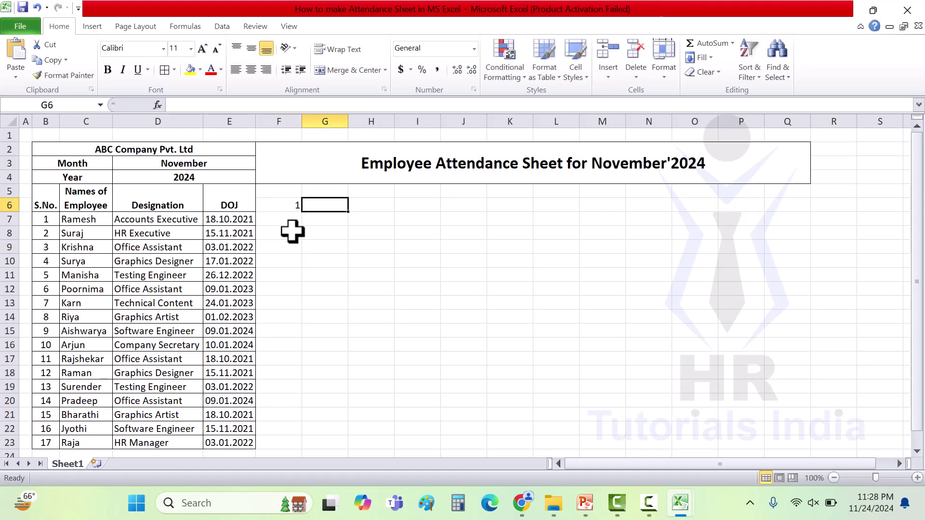
{"action": "type", "text": "="}
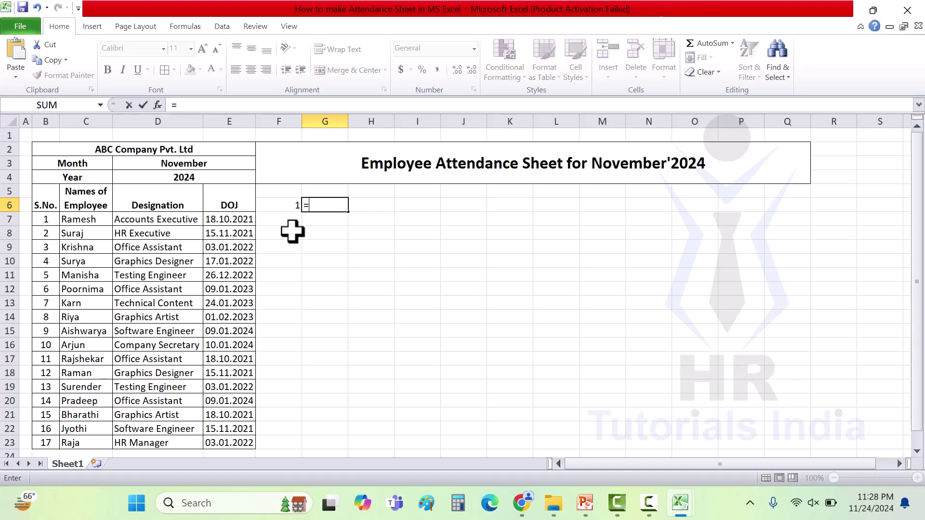
{"action": "left_click", "coordinate": [287, 207]}
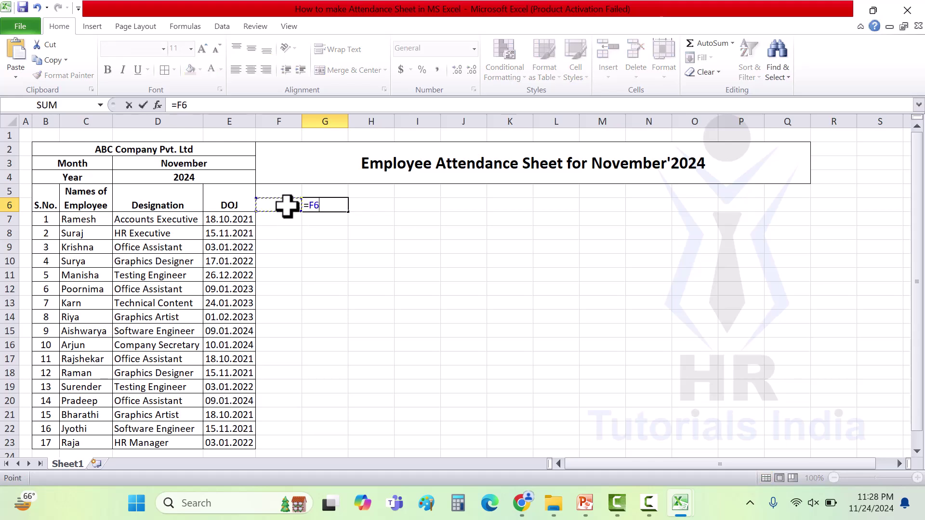
{"action": "type", "text": "+1"}
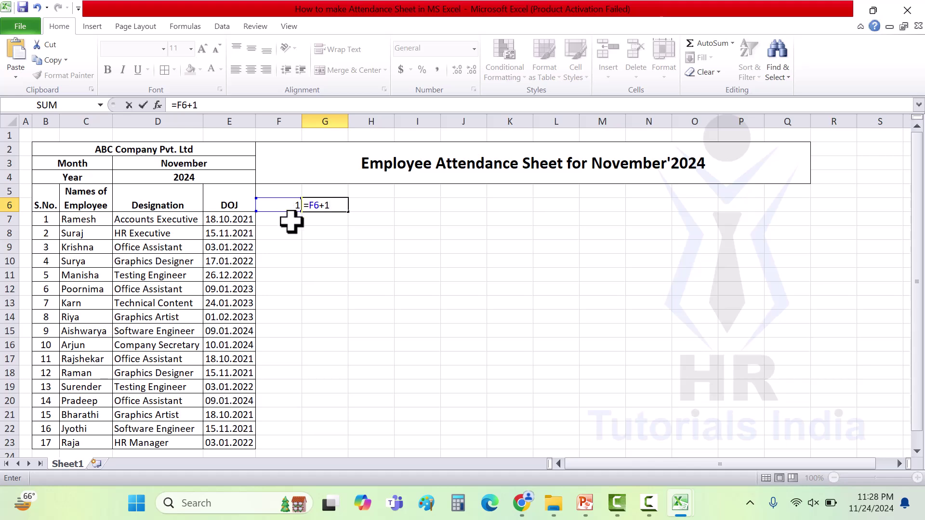
{"action": "key", "text": "Tab"}
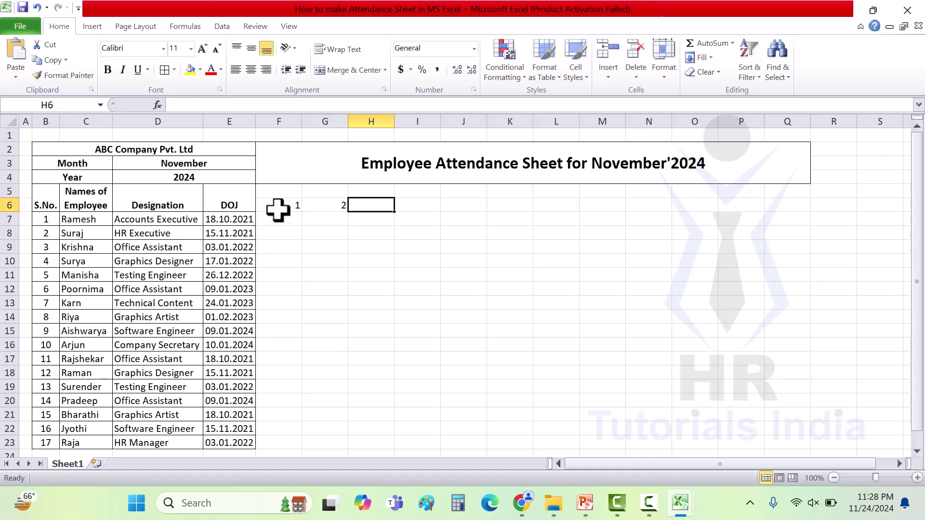
- Fill the G6 formula across row 6 and clear the excess day numbers in AJ6:AS6 so the series stops at 30
{"action": "left_click", "coordinate": [328, 205]}
{"action": "left_click_drag", "start_coordinate": [347, 211], "coordinate": [915, 211]}
{"action": "mouse_move", "coordinate": [839, 202]}
{"action": "left_mouse_down"}
{"action": "mouse_move", "coordinate": [908, 214]}
{"action": "mouse_move", "coordinate": [776, 213]}
{"action": "mouse_move", "coordinate": [840, 211]}
{"action": "left_mouse_up"}
{"action": "left_click_drag", "start_coordinate": [828, 204], "coordinate": [425, 205]}
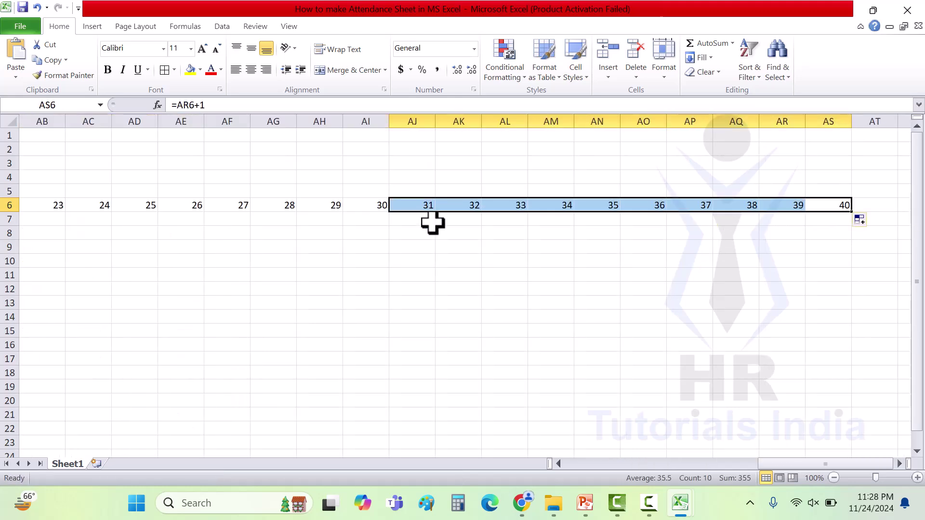
{"action": "key", "text": "Delete"}
{"action": "left_click", "coordinate": [367, 209]}
{"action": "left_click", "coordinate": [621, 464]}
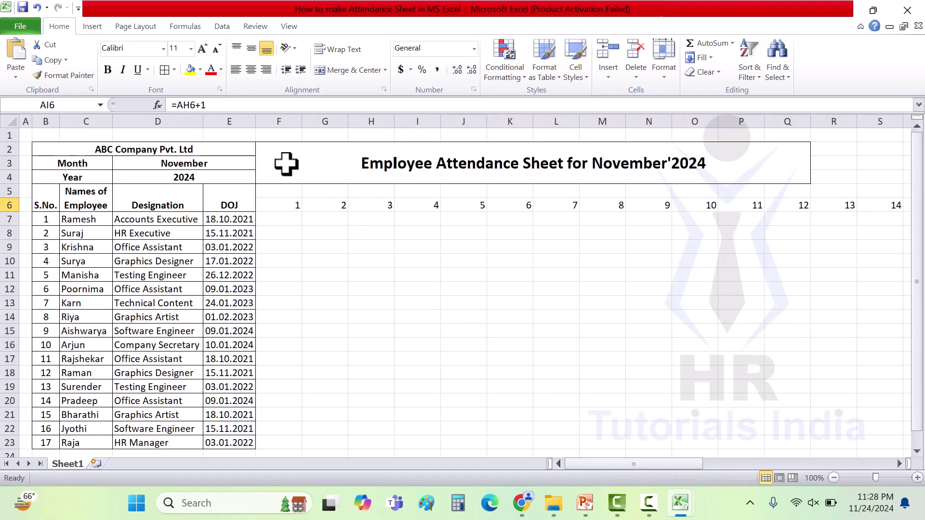
- Narrow all the day columns F to AI to a width of about 3
{"action": "left_click_drag", "start_coordinate": [288, 113], "coordinate": [717, 316]}
{"action": "left_click", "coordinate": [576, 464]}
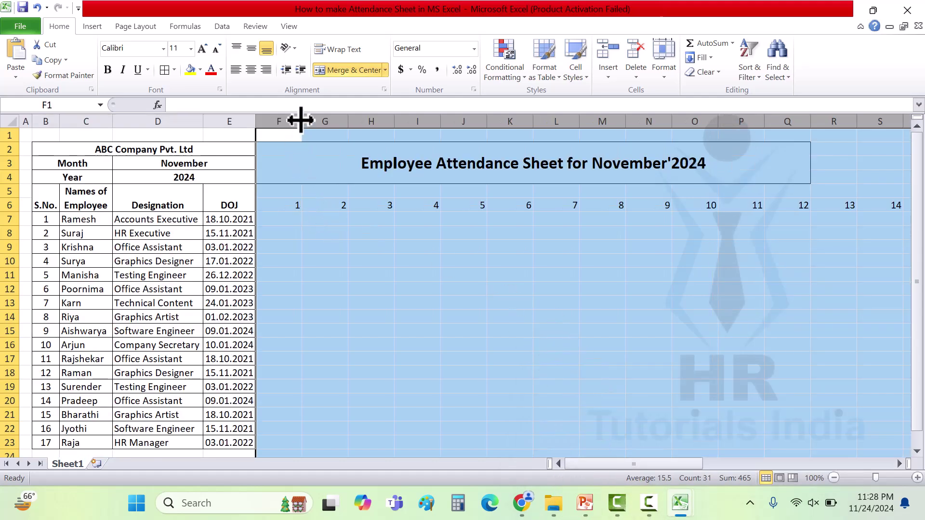
{"action": "left_click_drag", "start_coordinate": [301, 120], "coordinate": [270, 130]}
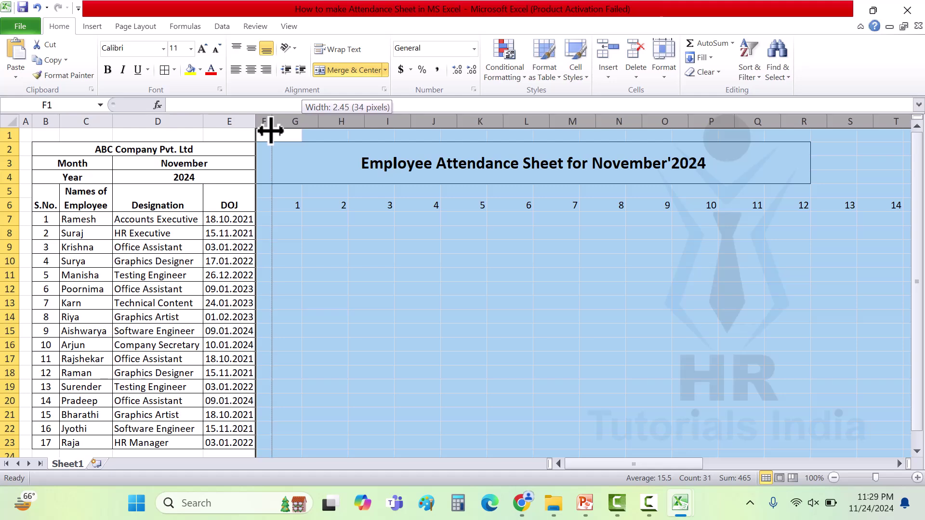
{"action": "left_click_drag", "start_coordinate": [270, 130], "coordinate": [275, 124]}
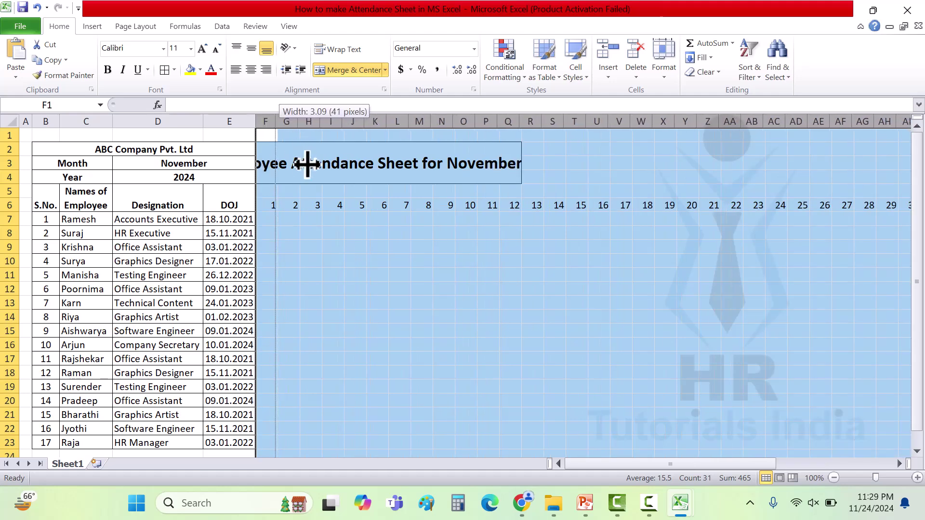
{"action": "left_click", "coordinate": [296, 223]}
{"action": "left_click_drag", "start_coordinate": [268, 205], "coordinate": [876, 205]}
{"action": "left_click", "coordinate": [271, 205]}
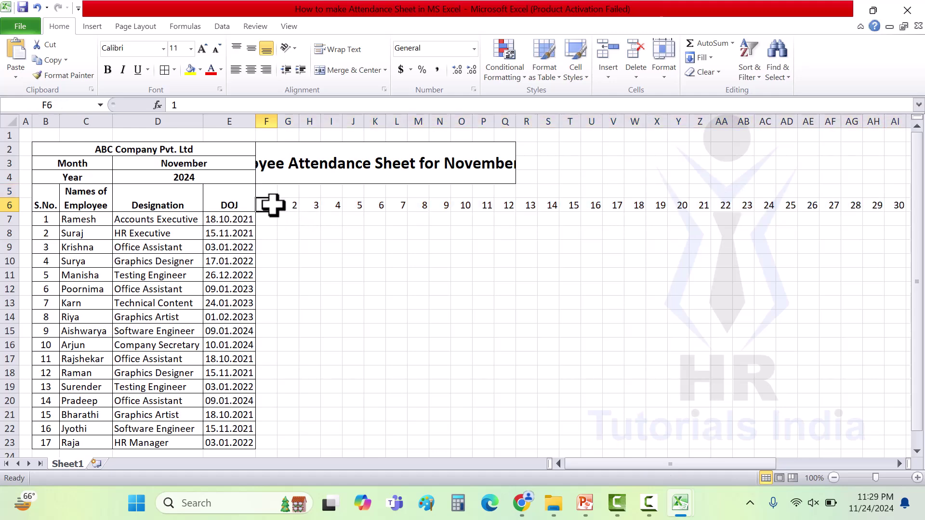
- Unmerge the attendance sheet title and merge and centre it again across F2:AI4, over all 30 day columns
{"action": "left_click_drag", "start_coordinate": [367, 171], "coordinate": [888, 171]}
{"action": "left_click", "coordinate": [337, 70]}
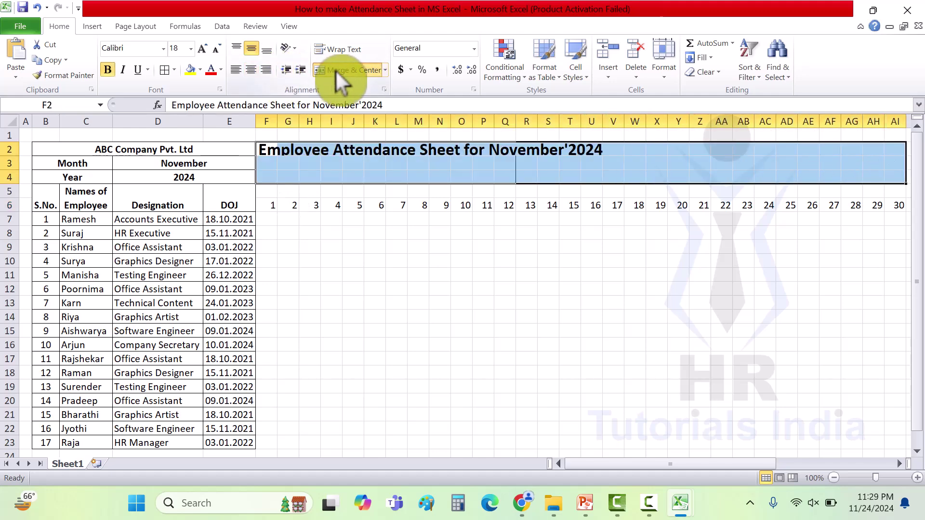
{"action": "left_click", "coordinate": [337, 70]}
{"action": "left_click", "coordinate": [484, 260]}
- Look up the weekday of 1 November 2024 in the system calendar, enter Fri in F5 and fill the weekdays across to AI5
{"action": "left_click", "coordinate": [267, 192]}
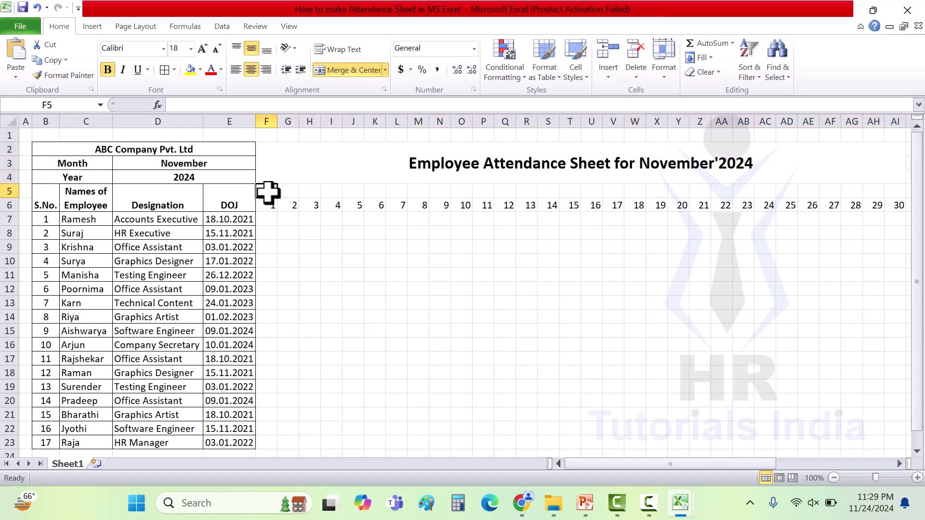
{"action": "key", "text": "super+n"}
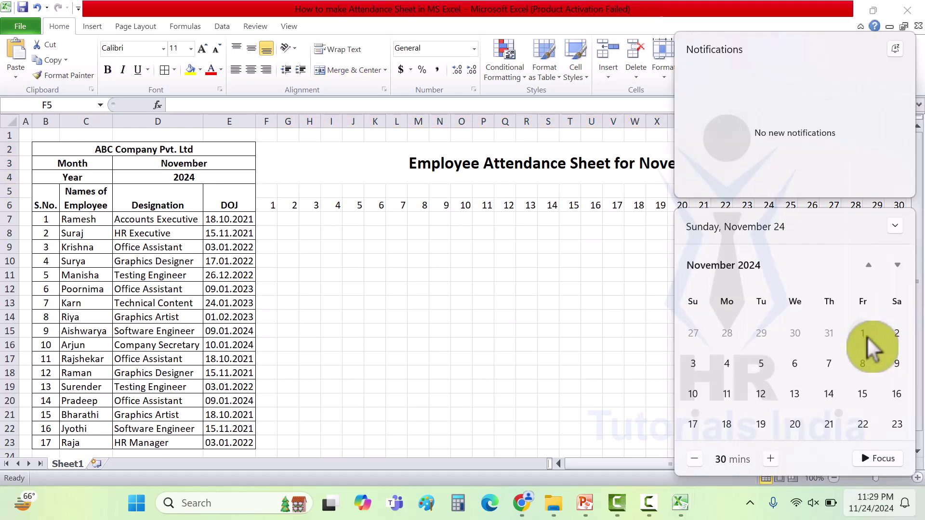
{"action": "key", "text": "Escape"}
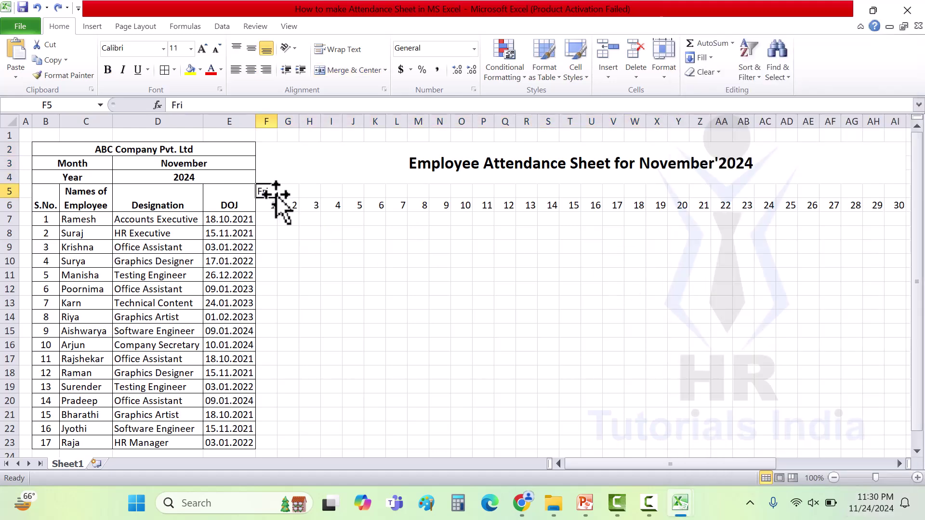
{"action": "type", "text": "Fri"}
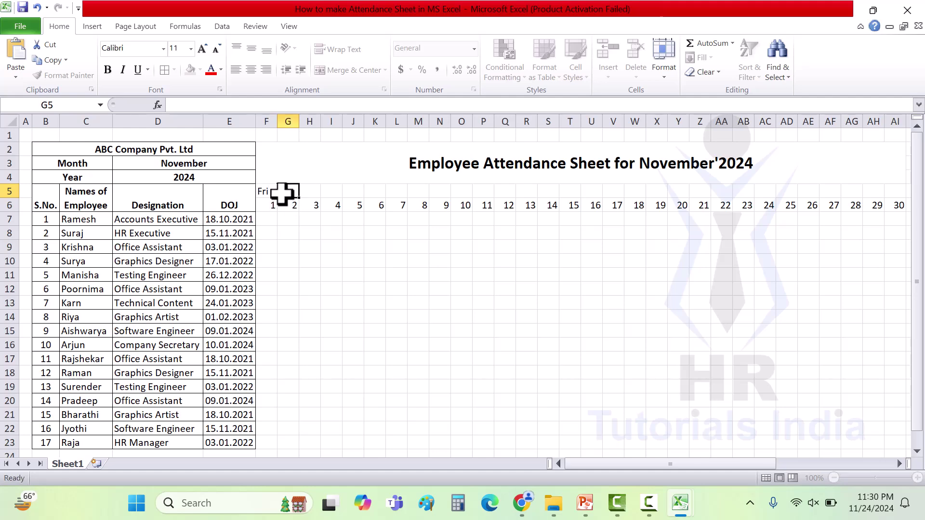
{"action": "key", "text": "ctrl+Return"}
{"action": "left_click_drag", "start_coordinate": [278, 198], "coordinate": [895, 193]}
- Check the filled weekday names in row 5 cell by cell against the day numbers, from F5 to N5
{"action": "left_click", "coordinate": [268, 192]}
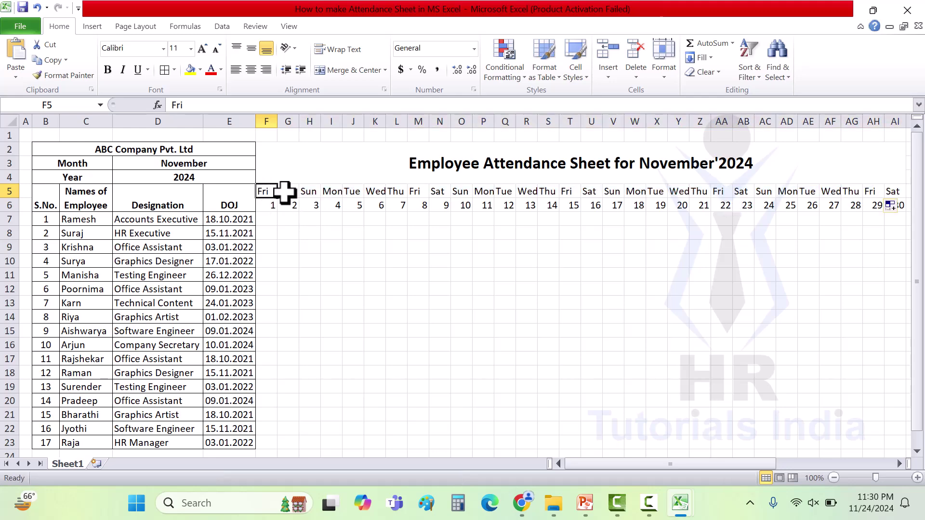
{"action": "left_click", "coordinate": [287, 191]}
{"action": "left_click", "coordinate": [312, 191]}
{"action": "left_click", "coordinate": [332, 191]}
{"action": "left_click", "coordinate": [359, 191]}
{"action": "left_click", "coordinate": [380, 192]}
{"action": "left_click", "coordinate": [400, 191]}
{"action": "left_click", "coordinate": [419, 191]}
{"action": "left_click", "coordinate": [439, 191]}
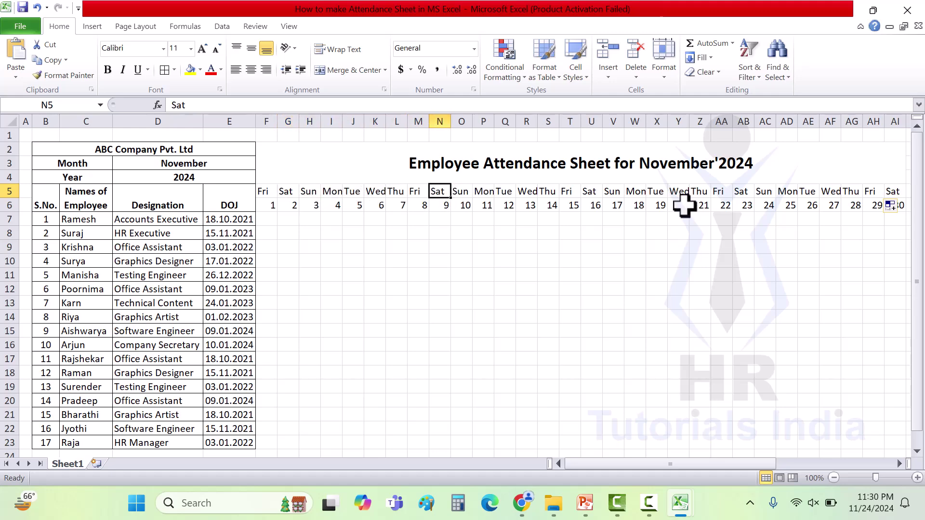
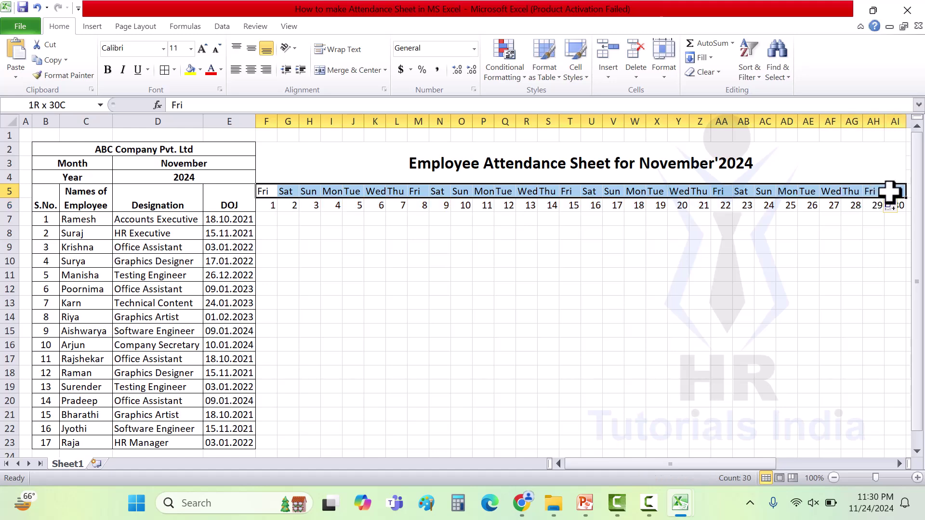
- Rotate the weekday names in F5:AI5 upright by setting their text orientation to about 87 degrees
{"action": "right_click", "coordinate": [647, 190]}
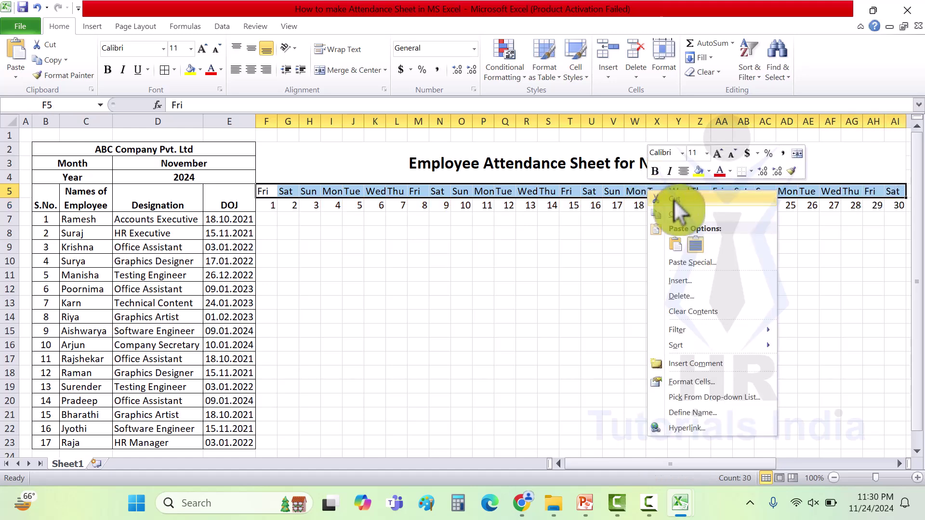
{"action": "left_click", "coordinate": [694, 382]}
{"action": "left_click", "coordinate": [581, 192]}
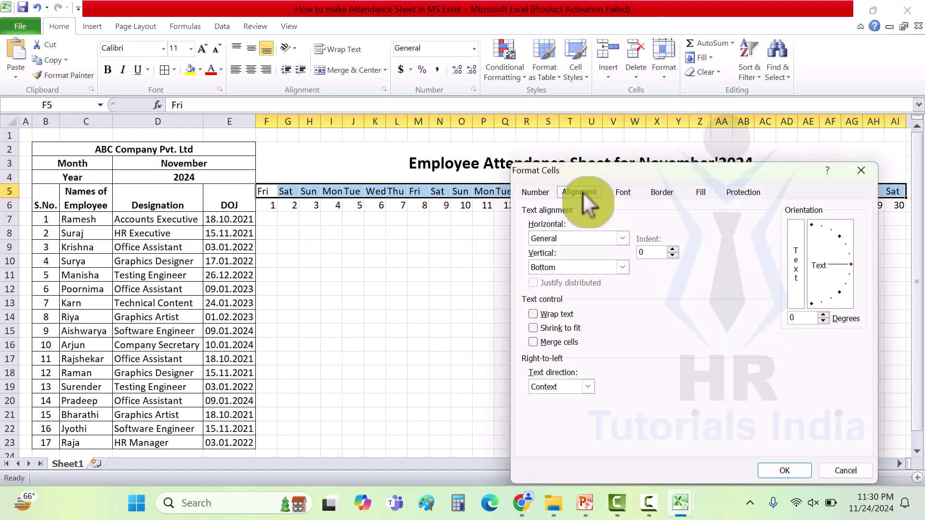
{"action": "left_click_drag", "start_coordinate": [850, 264], "coordinate": [813, 251]}
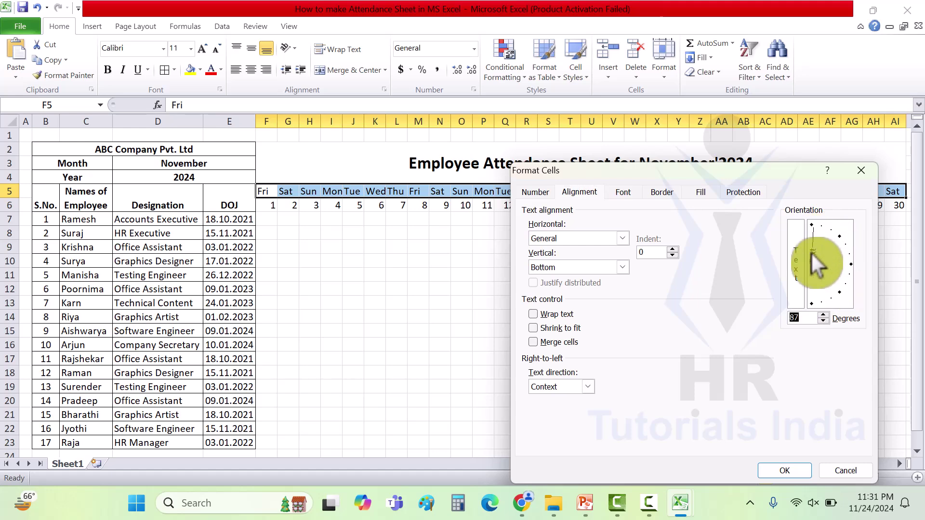
{"action": "left_click", "coordinate": [790, 472]}
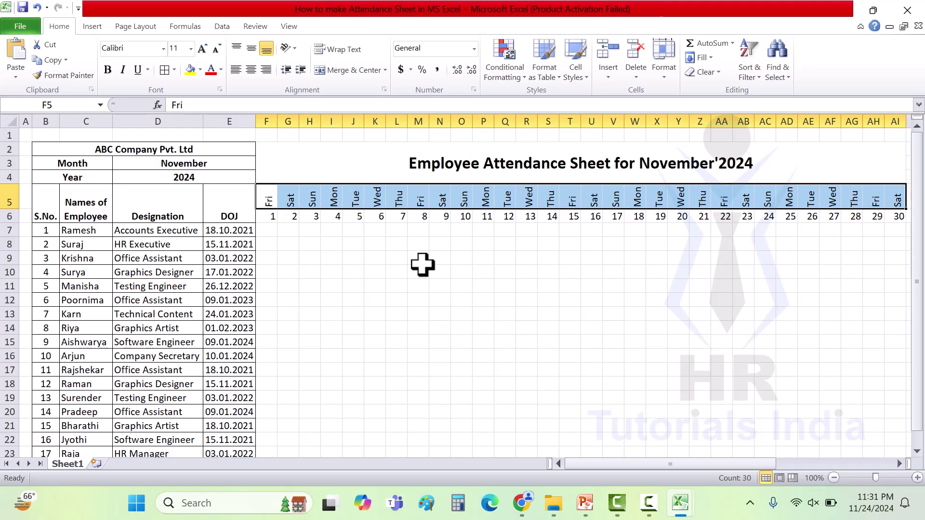
- Apply all borders to the attendance grid F2:AI23, from the merged title through the employee rows
{"action": "left_click", "coordinate": [310, 273]}
{"action": "left_click_drag", "start_coordinate": [313, 164], "coordinate": [522, 443]}
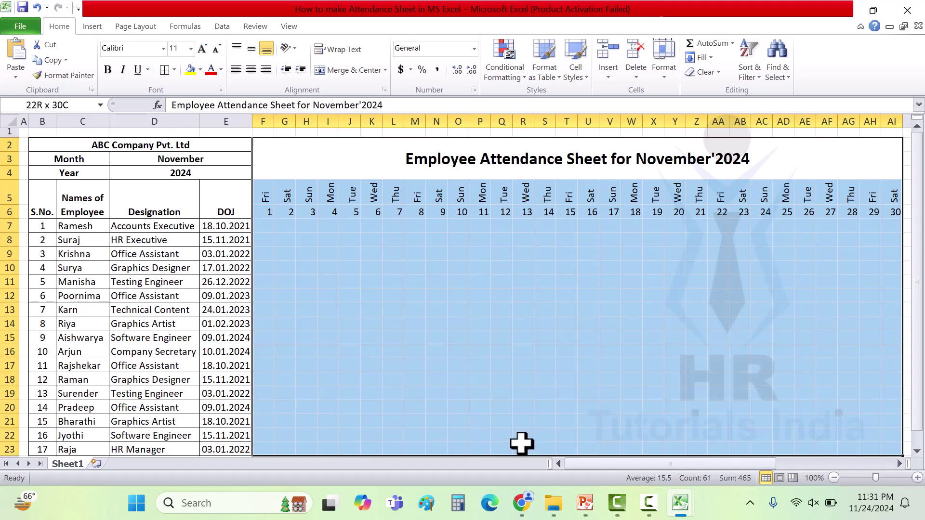
{"action": "left_click", "coordinate": [163, 74]}
{"action": "left_click", "coordinate": [349, 254]}
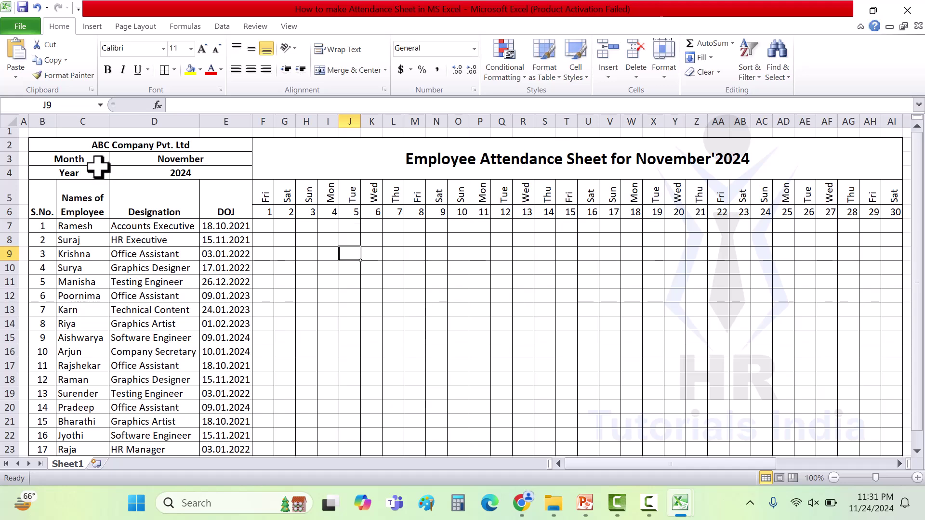
- Bold the weekday and day-number rows F5:AI6 and fill the whole header block B2:AI6 with light blue
{"action": "left_click_drag", "start_coordinate": [262, 195], "coordinate": [883, 215]}
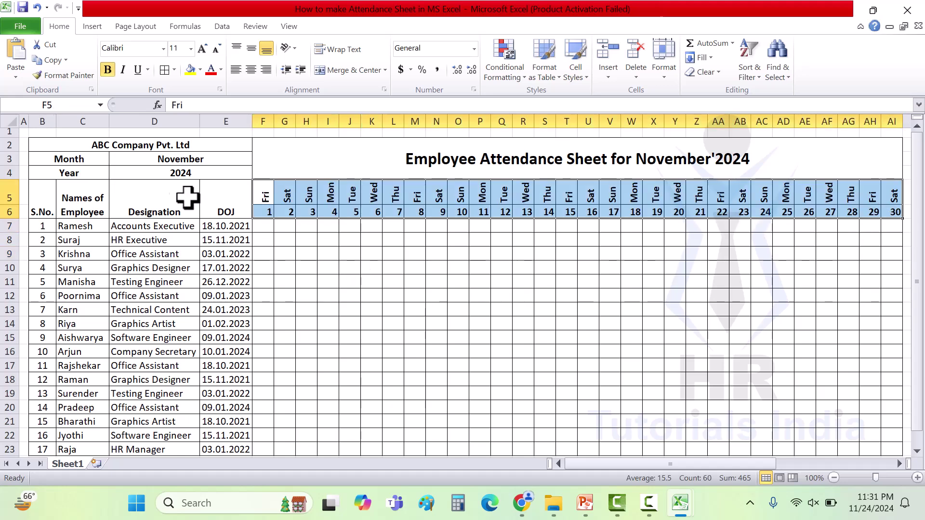
{"action": "left_click_drag", "start_coordinate": [177, 147], "coordinate": [462, 199]}
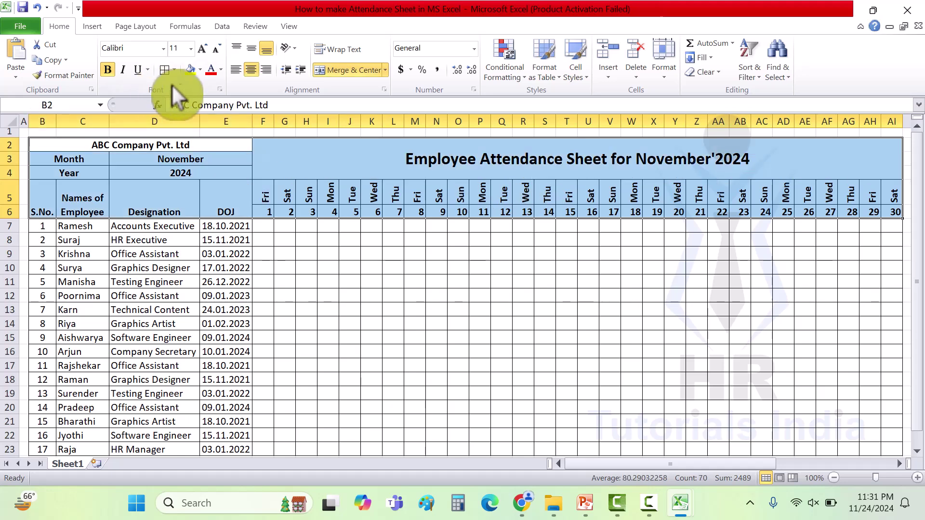
{"action": "left_click", "coordinate": [200, 70]}
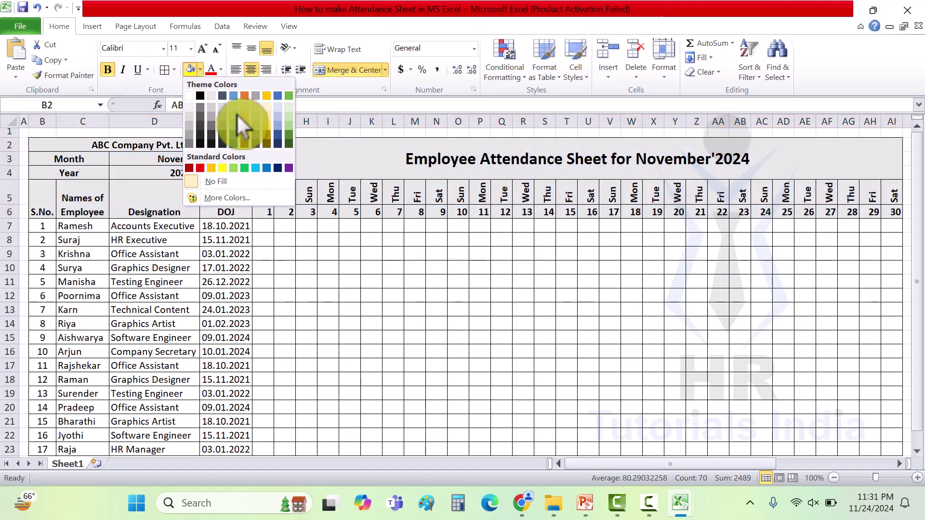
{"action": "left_click", "coordinate": [239, 128]}
{"action": "left_click", "coordinate": [371, 226]}
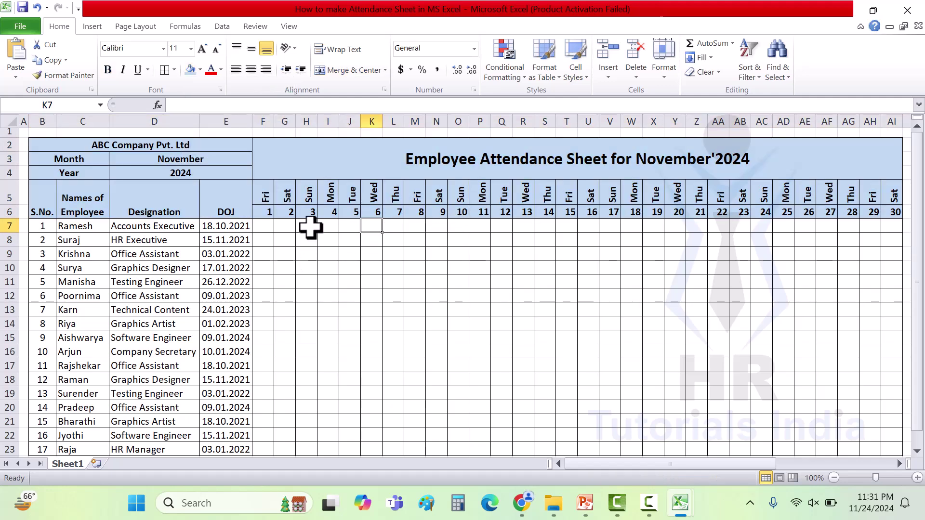
- Fill the Sunday columns H, O, V and AC light blue down the employee rows from row 7
{"action": "left_click_drag", "start_coordinate": [309, 226], "coordinate": [314, 454]}
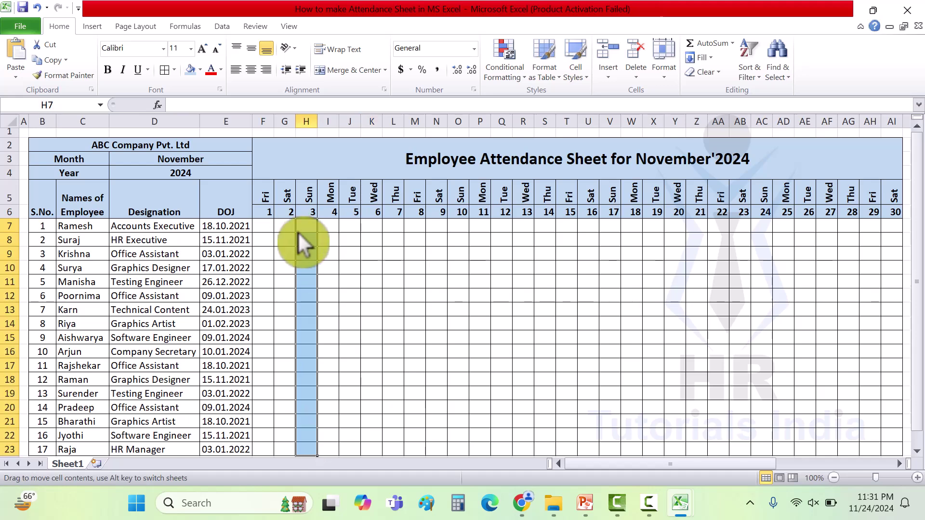
{"action": "left_click_drag", "start_coordinate": [287, 225], "coordinate": [304, 440]}
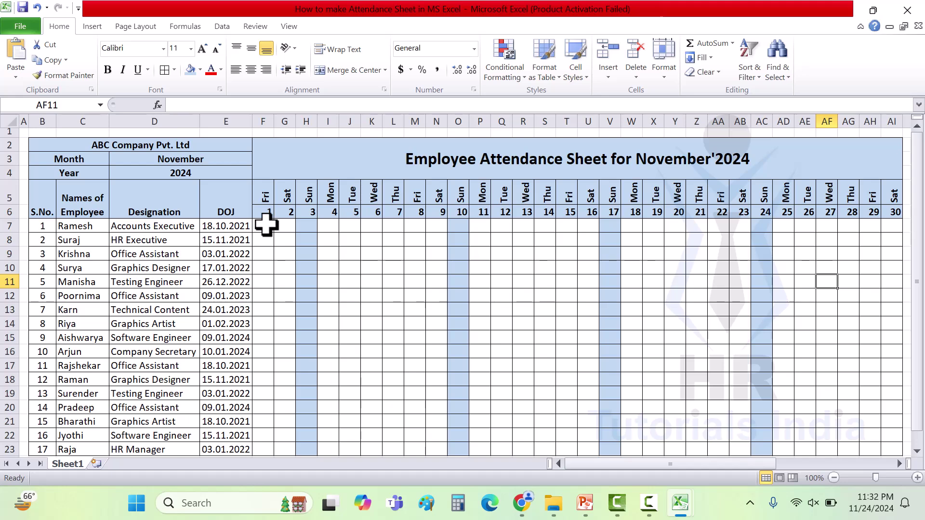
- Freeze the panes at F7 so the header rows and the employee detail columns stay in view
{"action": "left_click", "coordinate": [266, 225]}
{"action": "scroll", "coordinate": [401, 272], "scroll_direction": "down", "scroll_amount": 1}
{"action": "scroll", "coordinate": [400, 272], "scroll_direction": "up", "scroll_amount": 1}
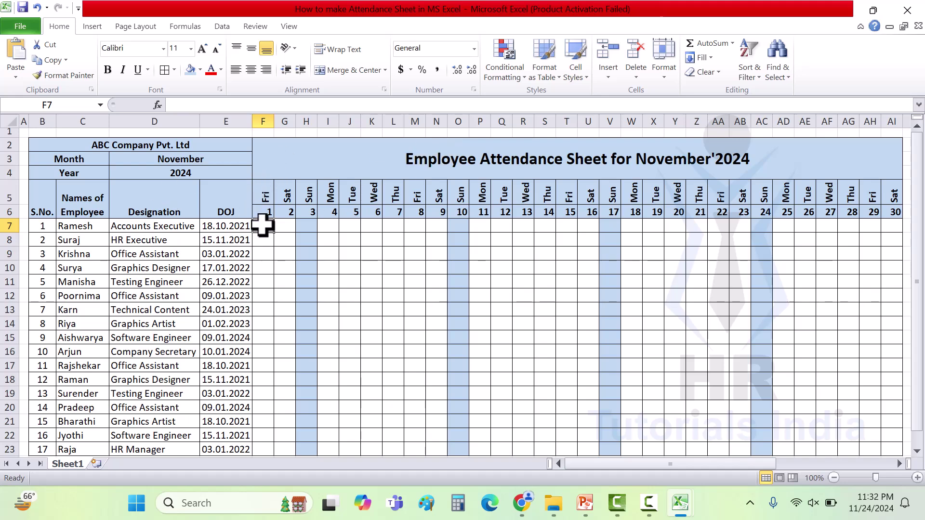
{"action": "left_click", "coordinate": [290, 26]}
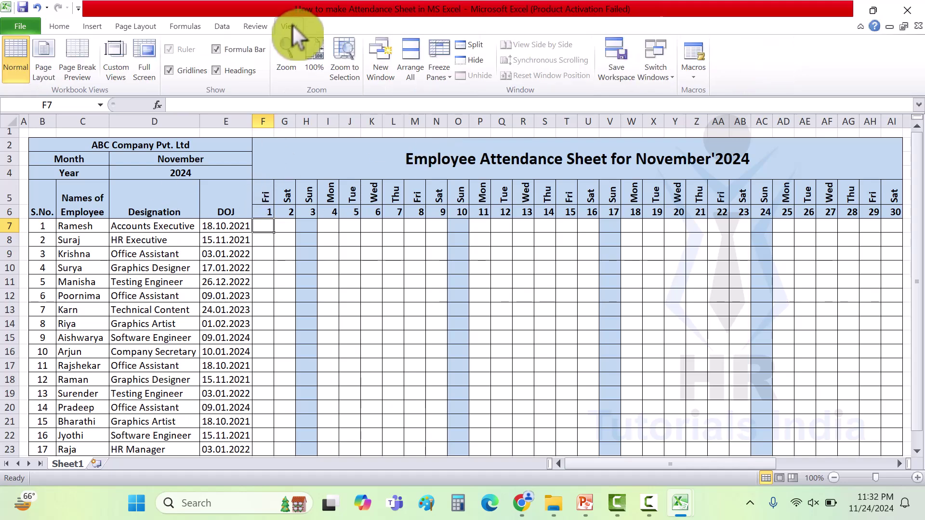
{"action": "left_click", "coordinate": [435, 81]}
{"action": "left_click", "coordinate": [469, 103]}
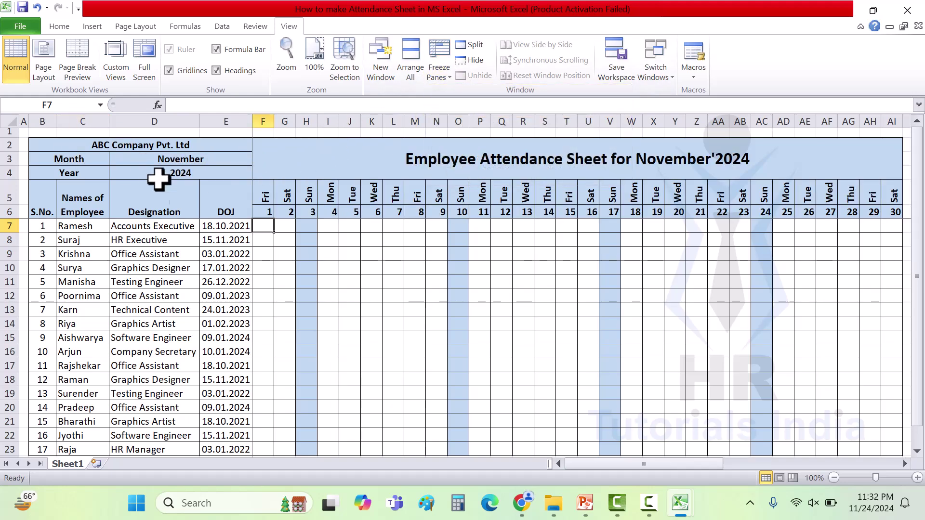
{"action": "scroll", "coordinate": [306, 283], "scroll_direction": "down", "scroll_amount": 1}
{"action": "scroll", "coordinate": [310, 282], "scroll_direction": "up", "scroll_amount": 1}
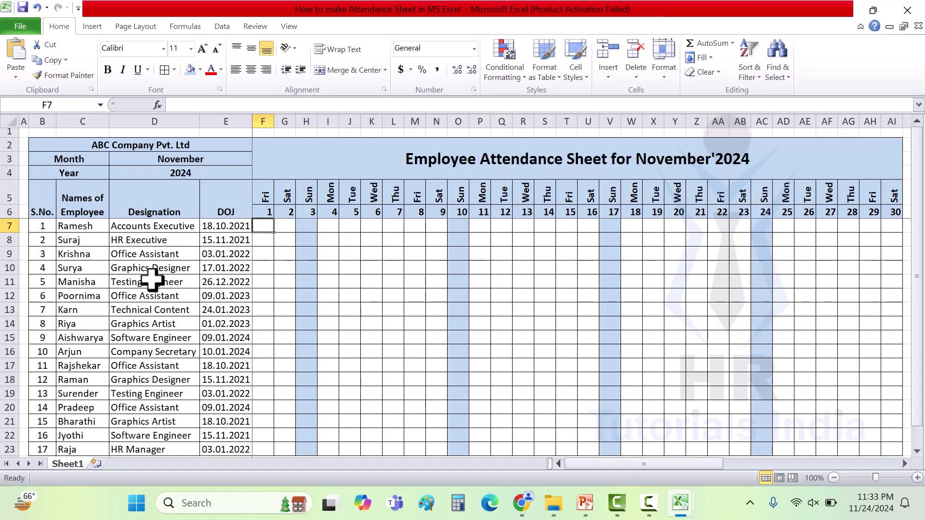
- Enter the summary headings Working Days, Present Days (P) and Absent Days (A) in AJ6:AL6
{"action": "left_click_drag", "start_coordinate": [630, 466], "coordinate": [737, 470]}
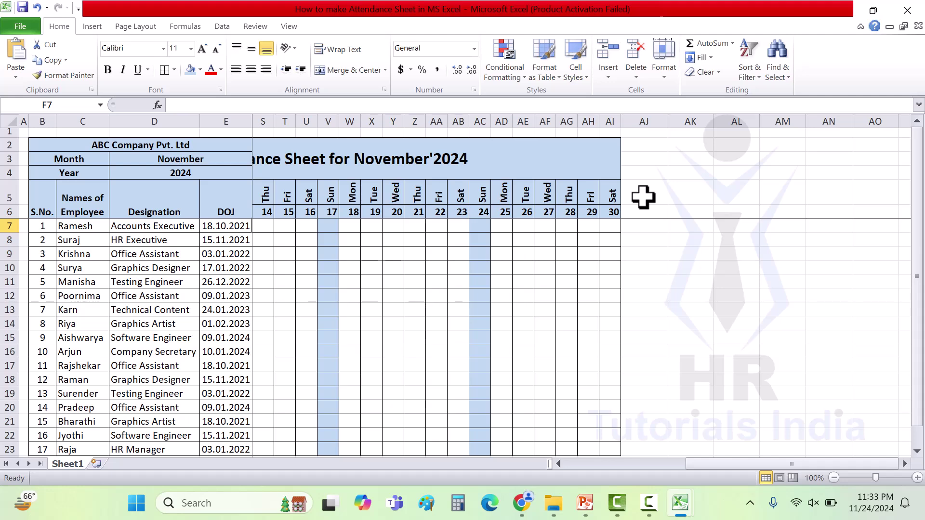
{"action": "left_click", "coordinate": [642, 212]}
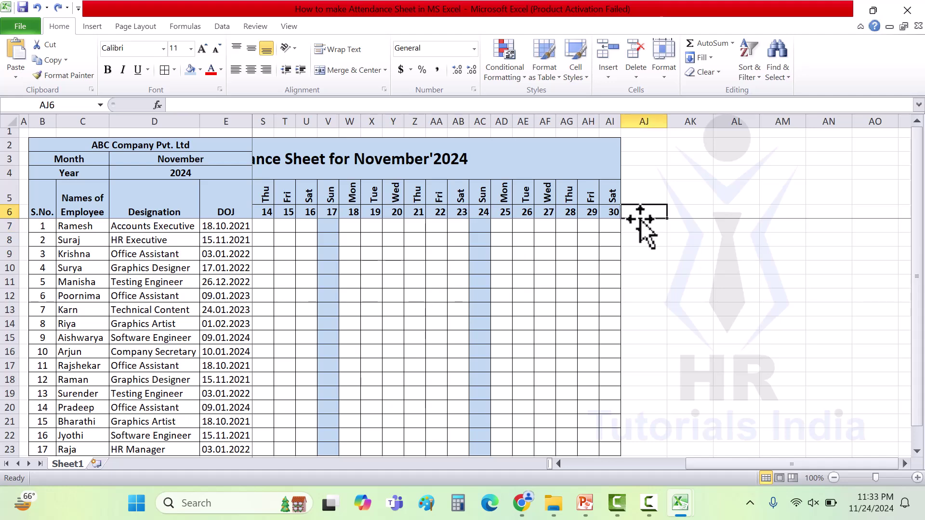
{"action": "type", "text": "Working Days"}
{"action": "key", "text": "Tab"}
{"action": "type", "text": "P"}
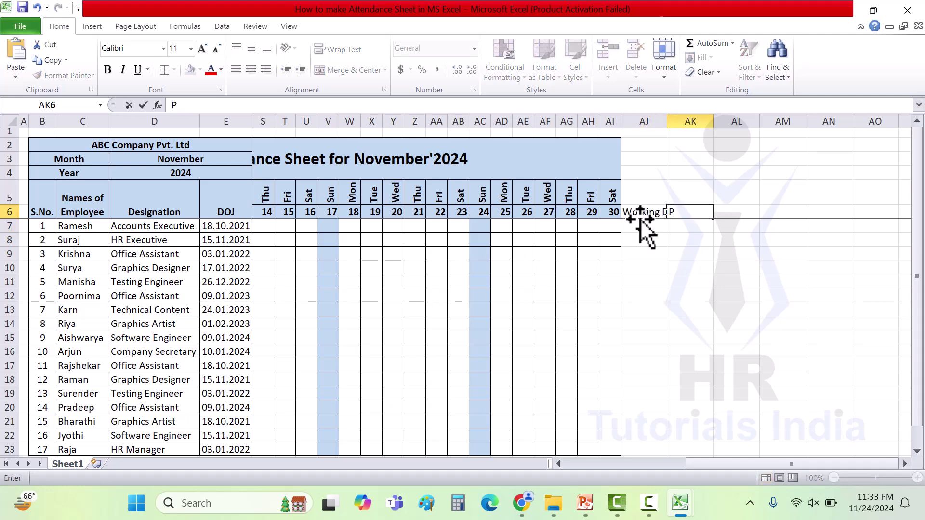
{"action": "type", "text": "resent Days (P)"}
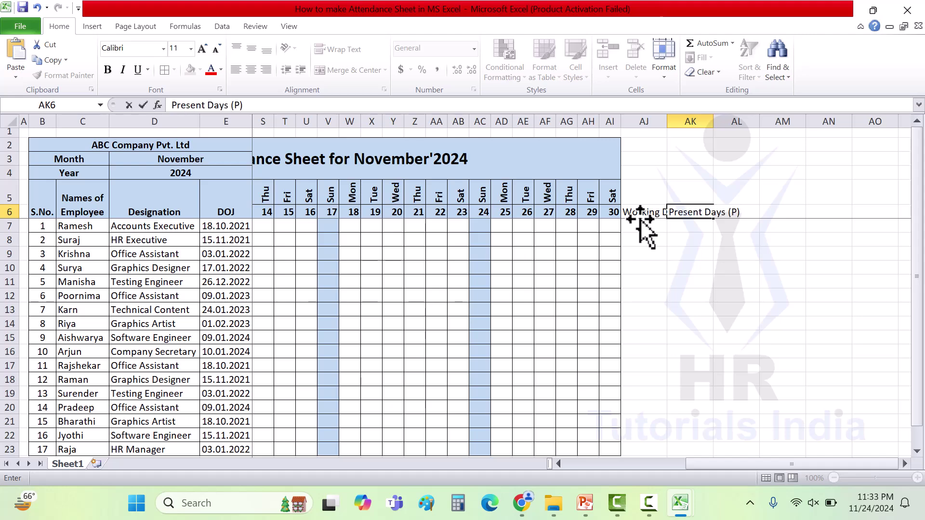
{"action": "key", "text": "Tab"}
{"action": "type", "text": "A"}
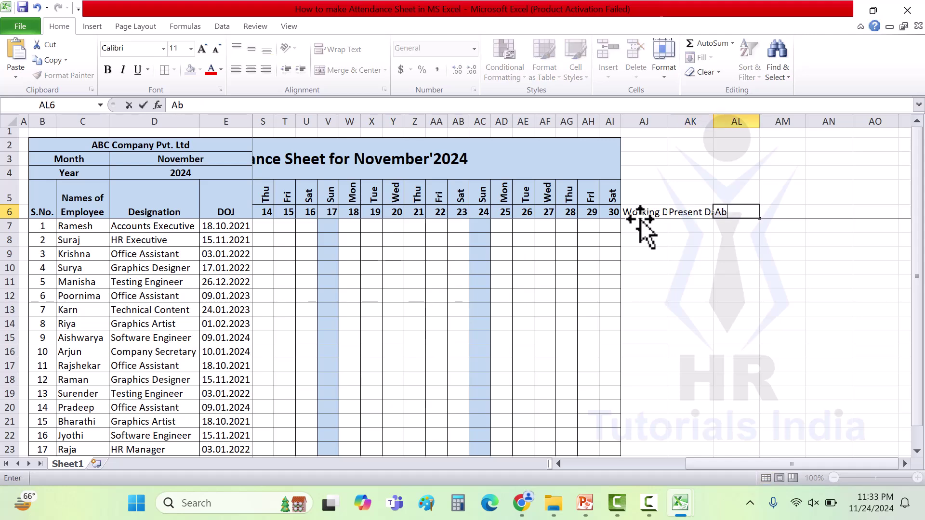
{"action": "type", "text": "bsent Days ()"}
- Enter the summary headings Leave Days (L), Holidays (H) and Weekoff (W/O) in AM6:AO6
{"action": "key", "text": "Tab"}
{"action": "type", "text": "Leave Days ("}
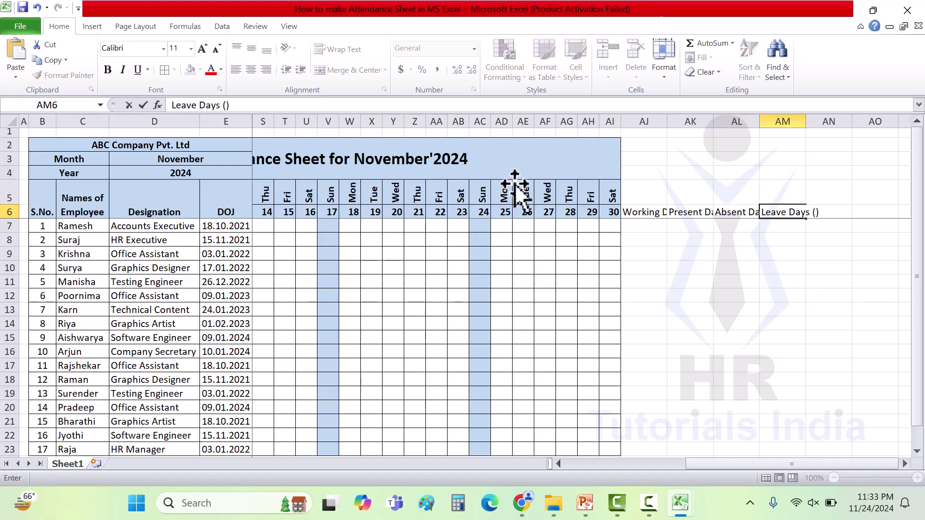
{"action": "type", "text": "L"}
{"action": "key", "text": "Tab"}
{"action": "type", "text": "Holidays (H)"}
{"action": "key", "text": "Tab"}
{"action": "type", "text": "We"}
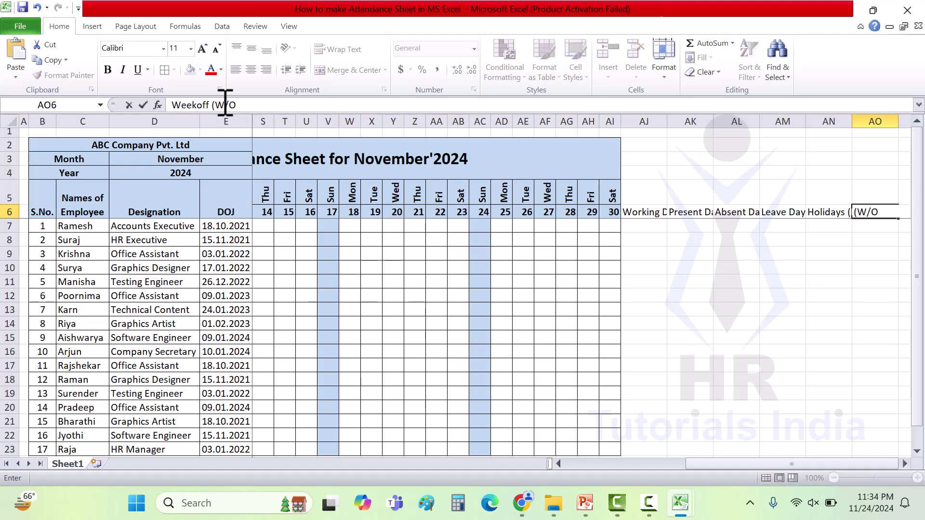
{"action": "type", "text": "ekoff (W/O)"}
- Merge and centre each summary heading over rows 5 and 6, column by column from AJ to AO
{"action": "left_click_drag", "start_coordinate": [644, 192], "coordinate": [690, 212]}
{"action": "left_click", "coordinate": [340, 75]}
{"action": "key", "text": "F4"}
{"action": "left_click_drag", "start_coordinate": [736, 192], "coordinate": [736, 212]}
{"action": "key", "text": "F4"}
{"action": "left_click_drag", "start_coordinate": [783, 192], "coordinate": [783, 212]}
{"action": "key", "text": "F4"}
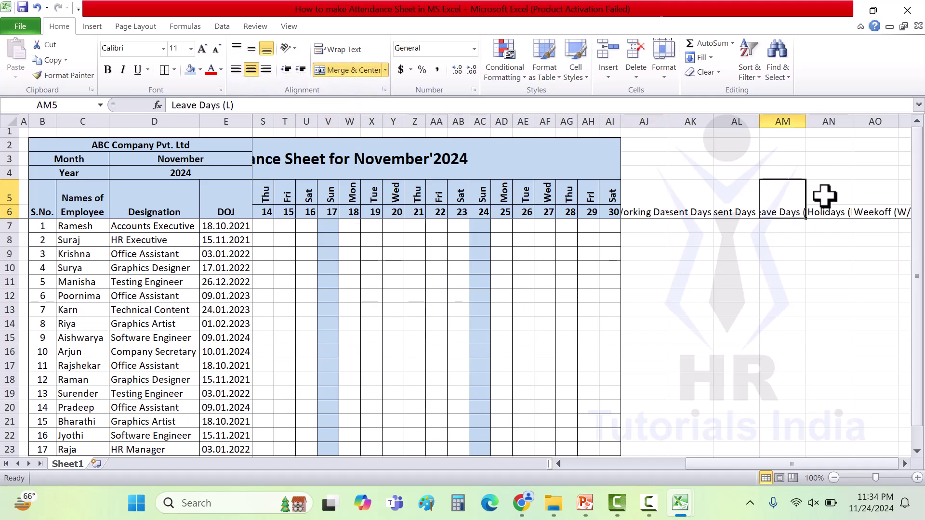
{"action": "left_click_drag", "start_coordinate": [829, 192], "coordinate": [828, 212]}
{"action": "left_click", "coordinate": [361, 71]}
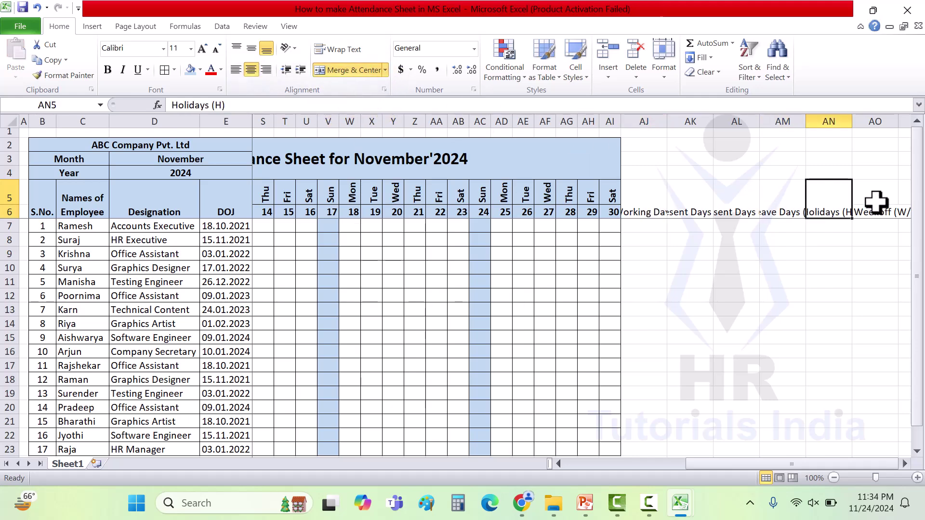
{"action": "left_click_drag", "start_coordinate": [875, 191], "coordinate": [874, 212]}
{"action": "key", "text": "F4"}
- Wrap the text of the six merged summary headings from AJ5 to AO5
{"action": "left_click", "coordinate": [644, 199]}
{"action": "left_click", "coordinate": [339, 52]}
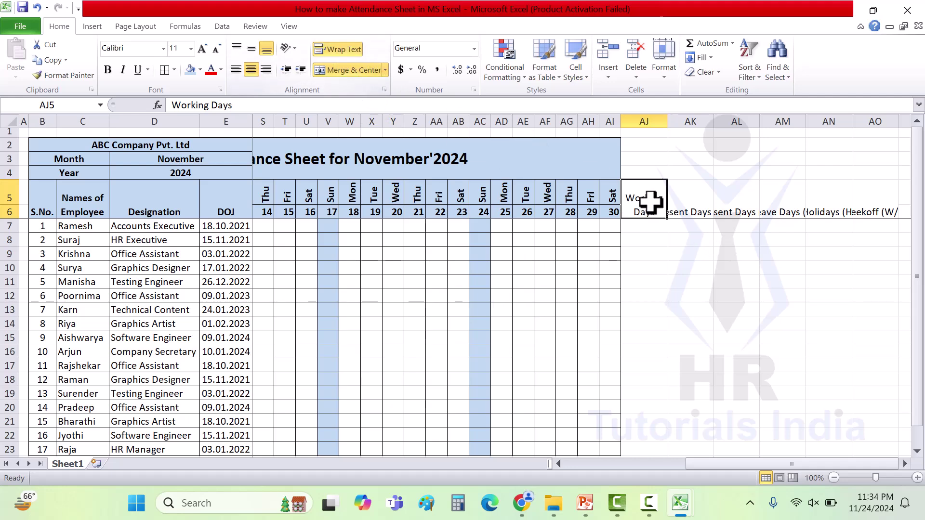
{"action": "left_click", "coordinate": [680, 208]}
{"action": "left_click", "coordinate": [339, 49]}
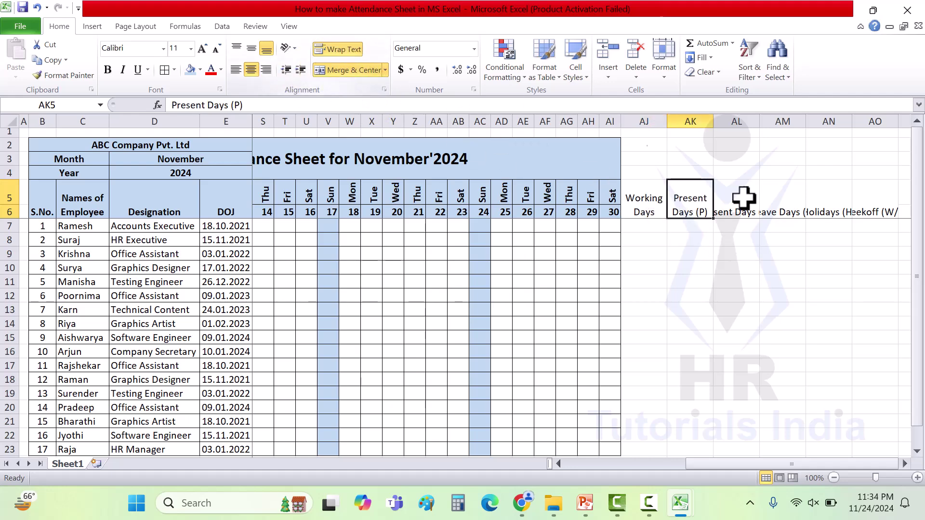
{"action": "key", "text": "Right"}
{"action": "key", "text": "F4"}
{"action": "key", "text": "Right"}
{"action": "key", "text": "F4"}
{"action": "key", "text": "Right"}
{"action": "key", "text": "F4"}
{"action": "key", "text": "Right"}
{"action": "key", "text": "F4"}
- Apply all borders to the summary block AJ5:AO23 and bold its six headings
{"action": "left_click_drag", "start_coordinate": [644, 200], "coordinate": [881, 449]}
{"action": "left_click", "coordinate": [165, 70]}
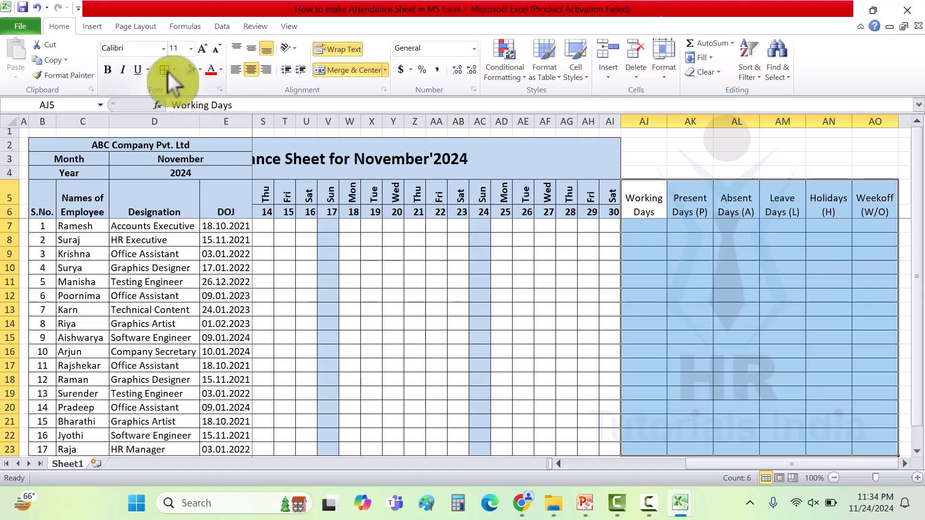
{"action": "left_click_drag", "start_coordinate": [644, 204], "coordinate": [863, 207]}
{"action": "key", "text": "ctrl+b"}
{"action": "left_click", "coordinate": [681, 255]}
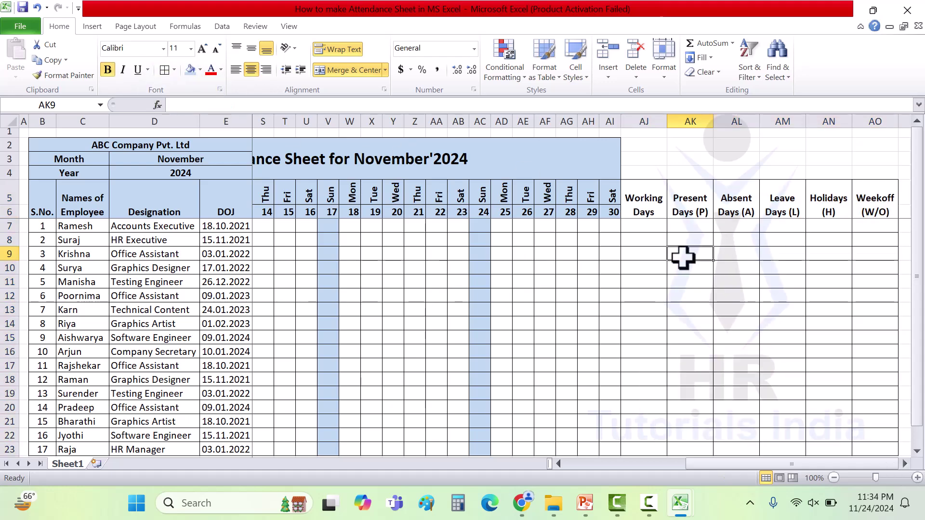
- Fill the summary headings: Working Days light orange, Present green, Absent red, Leave yellow, Holidays light gold and Weekoff light blue
{"action": "left_click", "coordinate": [648, 202]}
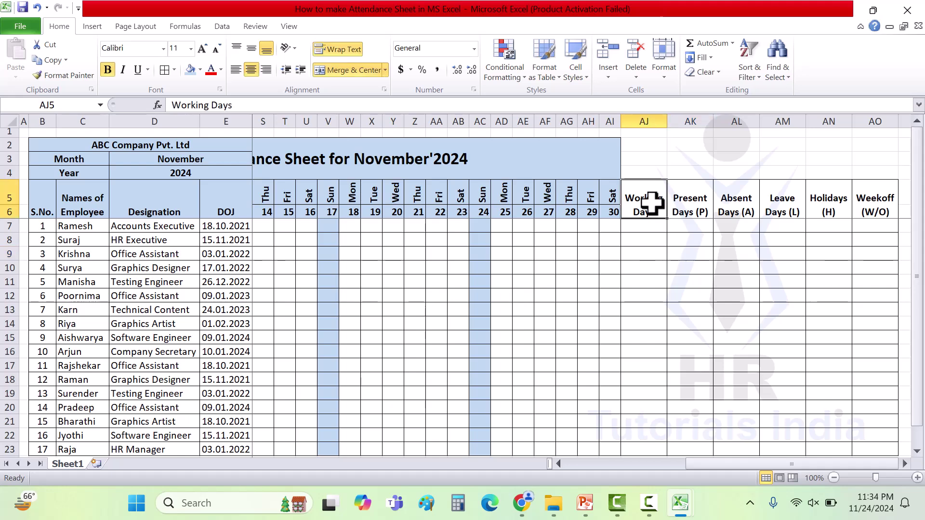
{"action": "left_click", "coordinate": [200, 71]}
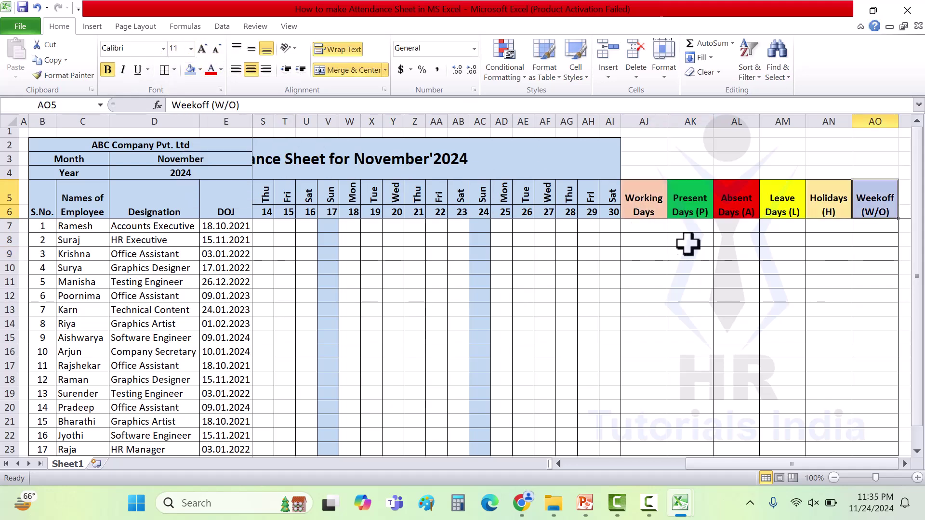
{"action": "left_click", "coordinate": [638, 226]}
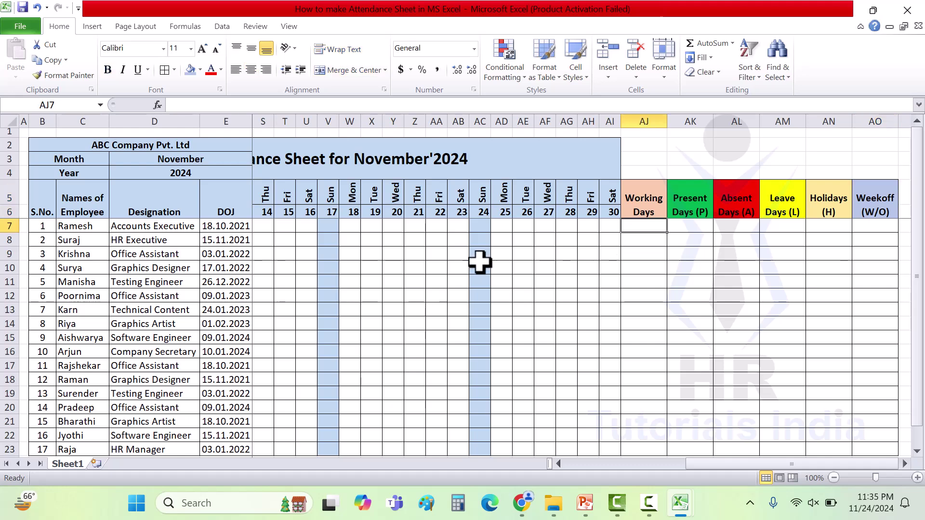
- Count the month's day numbers in F6:AI6 and the shaded Sunday columns to work out the working days
{"action": "left_click_drag", "start_coordinate": [730, 462], "coordinate": [574, 476]}
{"action": "left_click", "coordinate": [268, 211]}
{"action": "key", "text": "ctrl+shift+Right"}
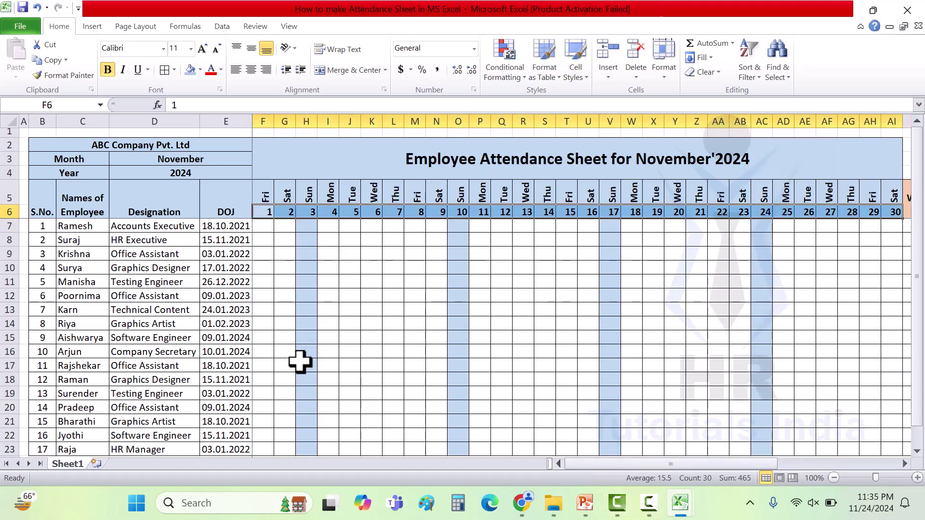
{"action": "left_click", "coordinate": [300, 362]}
{"action": "left_click", "coordinate": [460, 394]}
{"action": "left_click", "coordinate": [610, 379]}
{"action": "left_click", "coordinate": [761, 381]}
{"action": "scroll", "coordinate": [809, 451], "scroll_direction": "right", "scroll_amount": 5}
- Enter =30-4 as Working Days for the first employee in AJ7 and copy it down to AJ23
{"action": "left_click", "coordinate": [656, 224]}
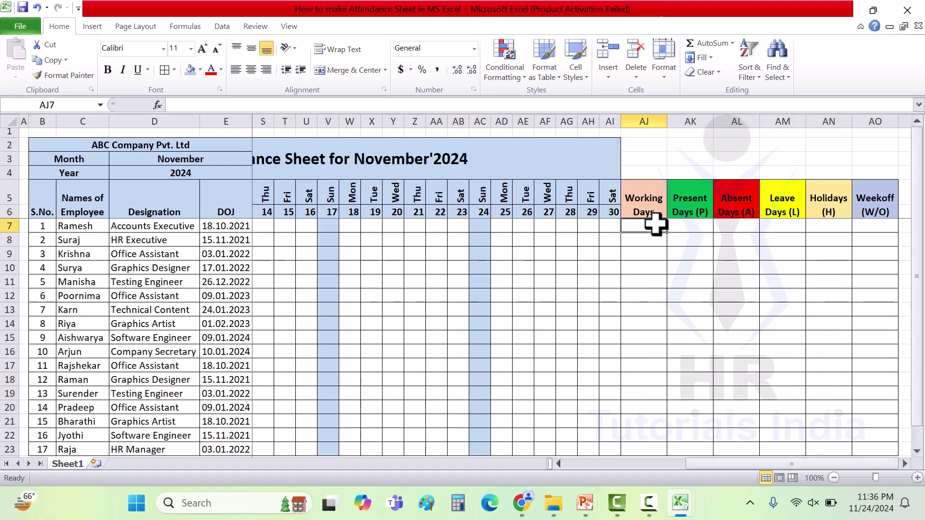
{"action": "type", "text": "=3"}
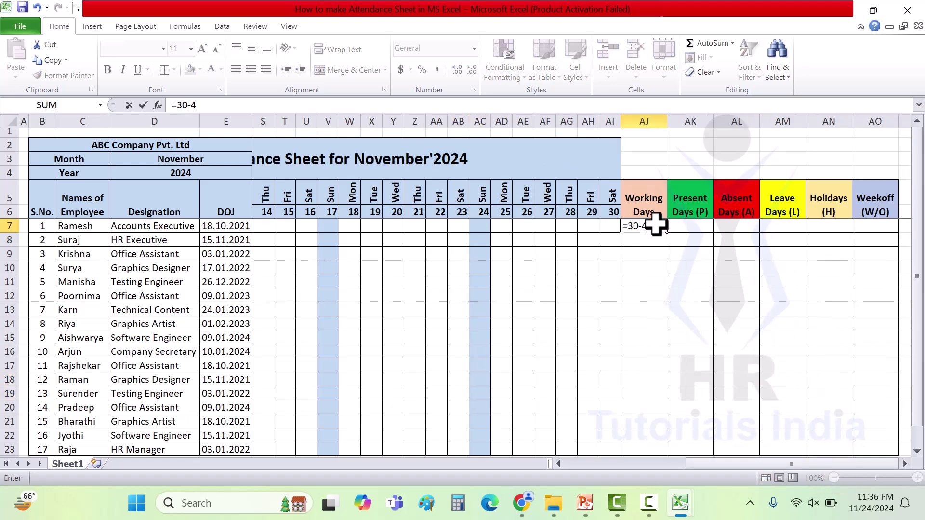
{"action": "type", "text": "0-4"}
{"action": "key", "text": "ctrl+Return"}
{"action": "key", "text": "ctrl+c"}
{"action": "left_click_drag", "start_coordinate": [651, 241], "coordinate": [642, 447]}
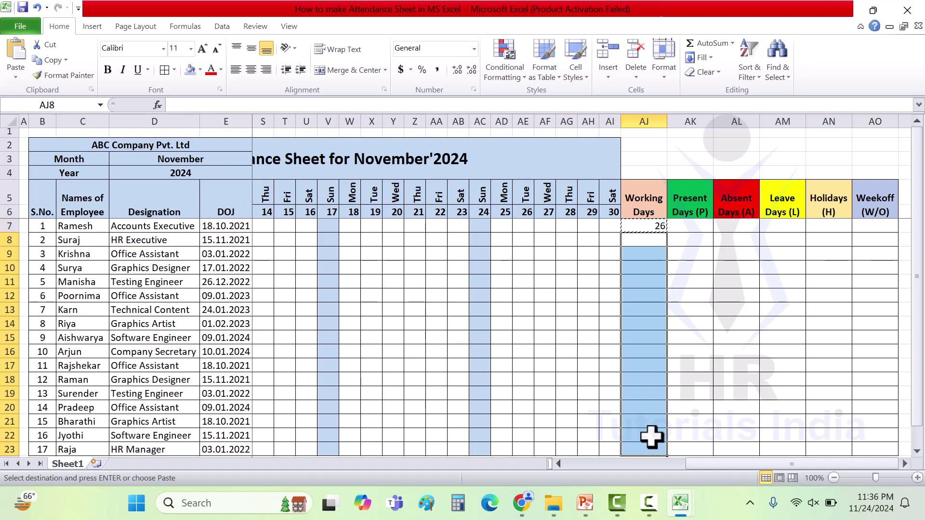
{"action": "key", "text": "ctrl+v"}
{"action": "left_click", "coordinate": [646, 309]}
- Enter =COUNTIF(F7:AI7,"P") as the first employee's Present Days formula in AK7
{"action": "left_click", "coordinate": [701, 226]}
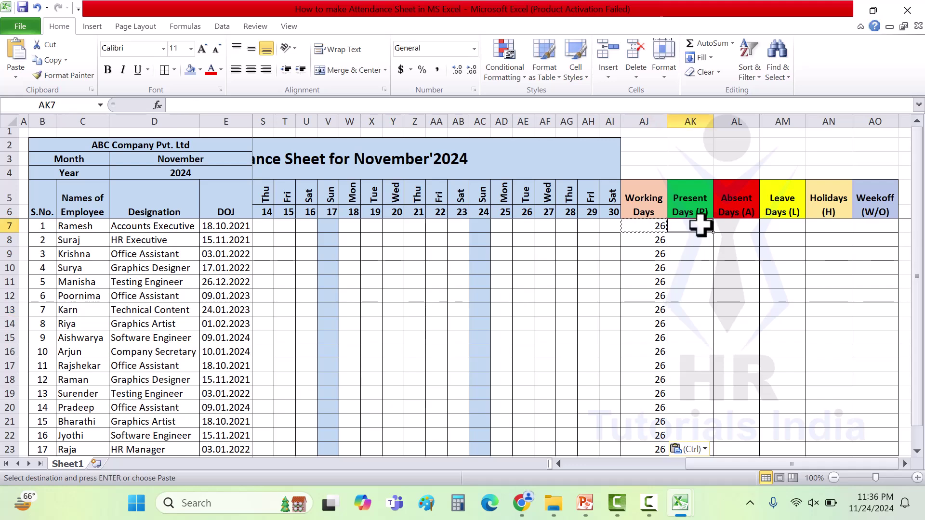
{"action": "key", "text": "Escape"}
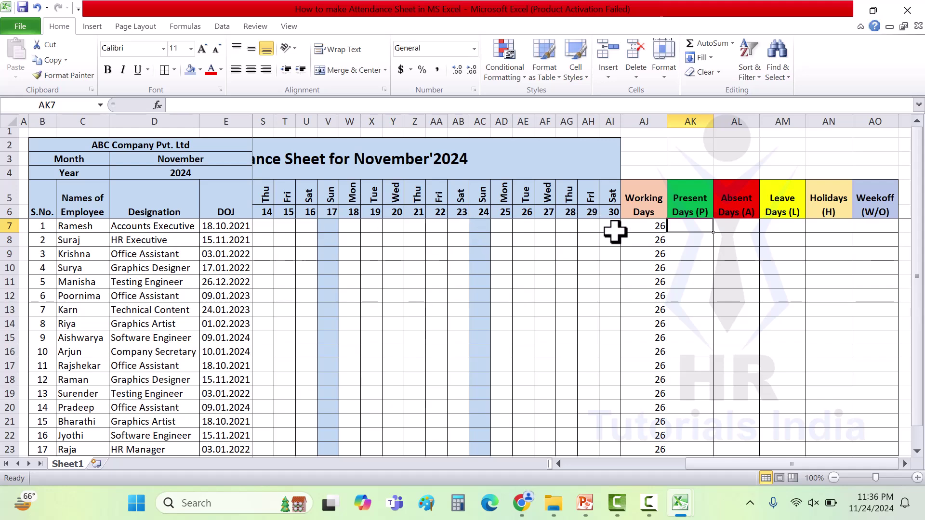
{"action": "type", "text": "="}
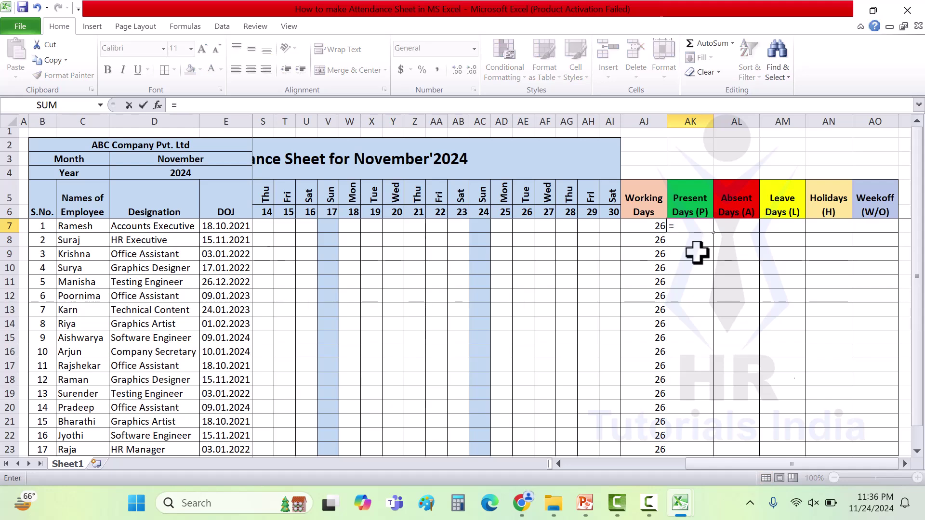
{"action": "type", "text": "COUNTIF("}
{"action": "left_click_drag", "start_coordinate": [700, 462], "coordinate": [332, 294]}
{"action": "left_click_drag", "start_coordinate": [263, 223], "coordinate": [892, 226]}
{"action": "left_click_drag", "start_coordinate": [764, 464], "coordinate": [858, 461]}
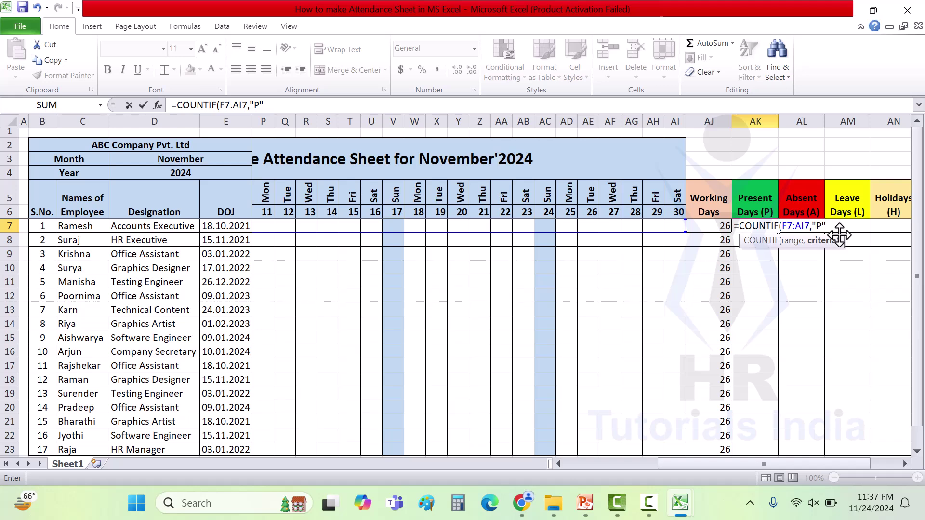
{"action": "type", "text": ")"}
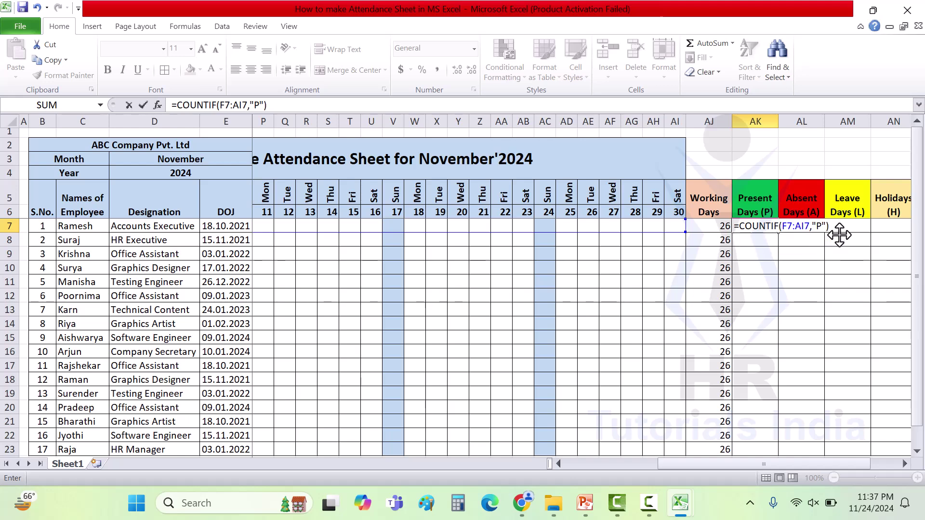
{"action": "key", "text": "ctrl+Return"}
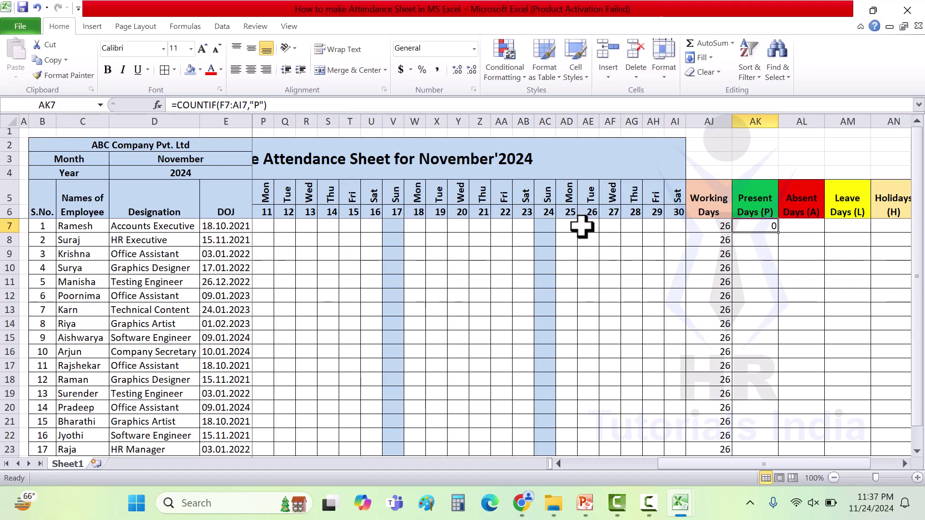
- Enter a test p for day 30 in AI7 to check the Present Days formula, and undo it
{"action": "left_click", "coordinate": [679, 224]}
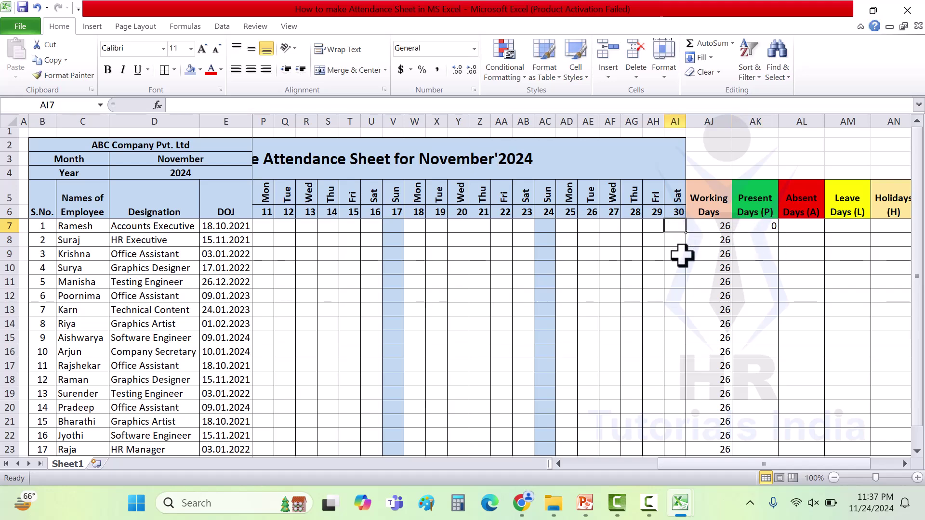
{"action": "type", "text": "p"}
{"action": "key", "text": "Return"}
{"action": "key", "text": "ctrl+z"}
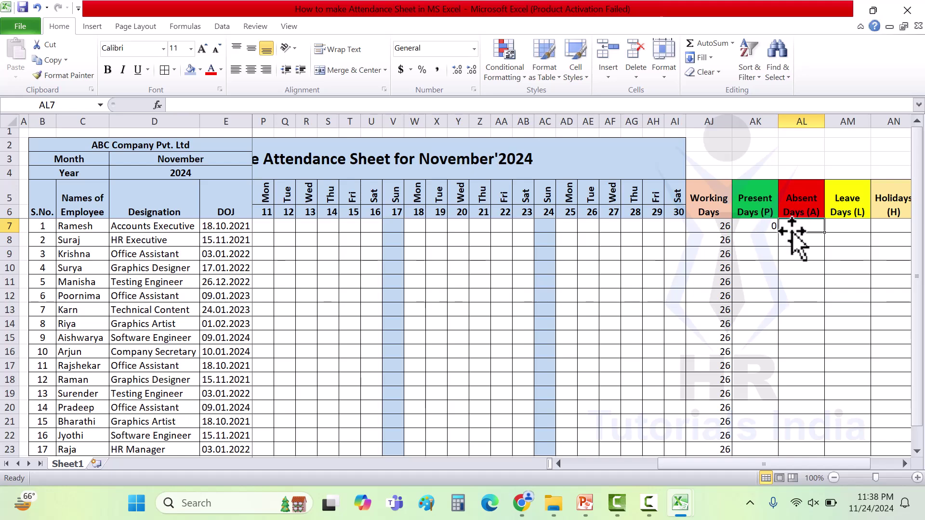
- Enter =COUNT(F7:AI7,"A") as the first employee's Absent Days formula in AL7
{"action": "type", "text": "=COUNT("}
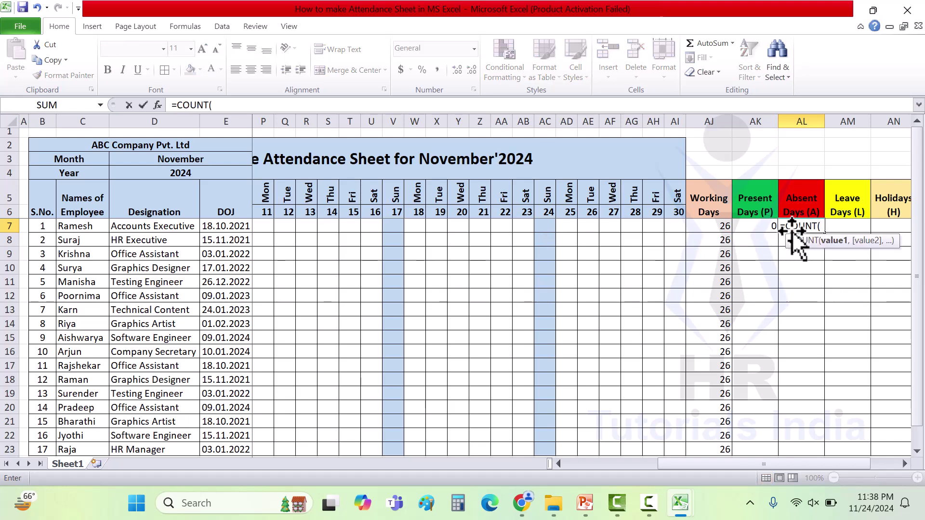
{"action": "left_click_drag", "start_coordinate": [698, 465], "coordinate": [591, 467]}
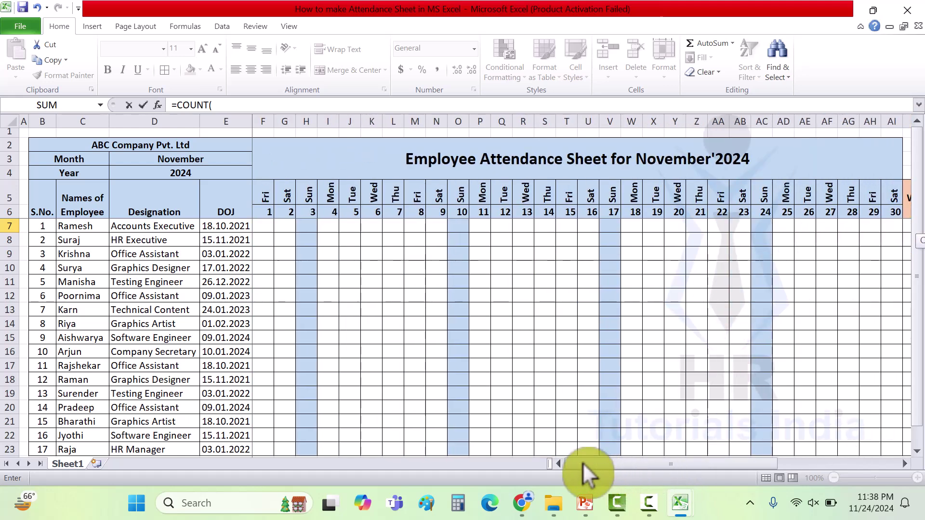
{"action": "left_click_drag", "start_coordinate": [264, 226], "coordinate": [874, 275]}
{"action": "type", "text": ",\"A"}
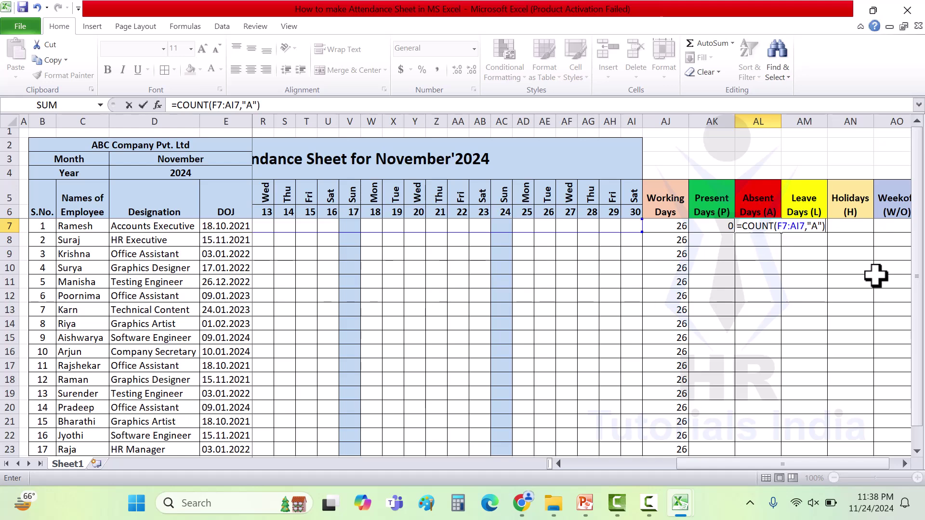
{"action": "key", "text": "ctrl+Return"}
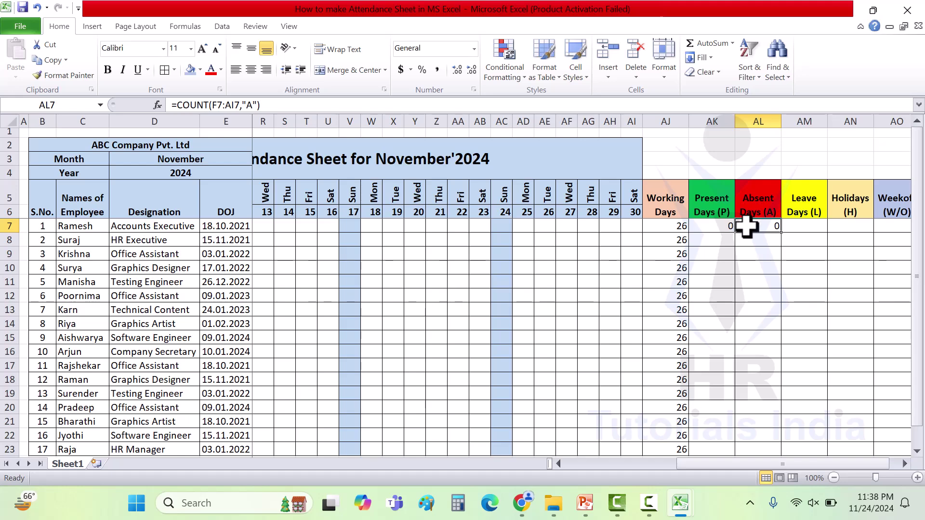
- Enter =COUNT(F7:AI7,"L") as the first employee's Leave Days formula in AM7
{"action": "left_click", "coordinate": [800, 225]}
{"action": "type", "text": "="}
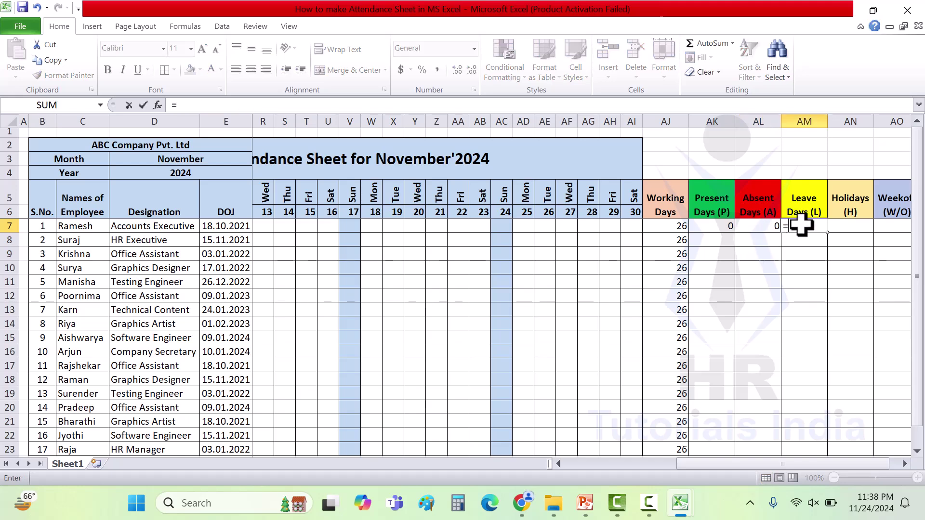
{"action": "type", "text": "COUNT("}
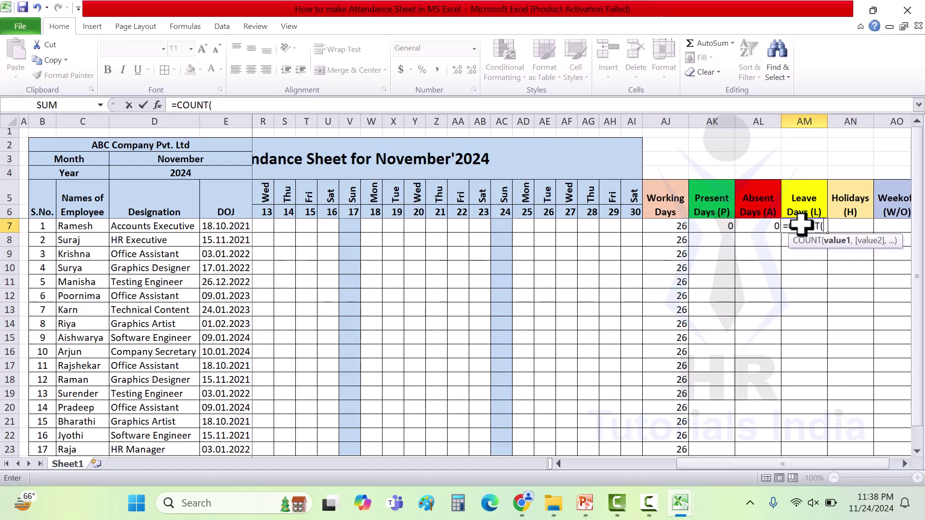
{"action": "scroll", "coordinate": [296, 248], "scroll_direction": "left", "scroll_amount": 4}
{"action": "left_click_drag", "start_coordinate": [270, 226], "coordinate": [901, 226]}
{"action": "type", "text": ","}
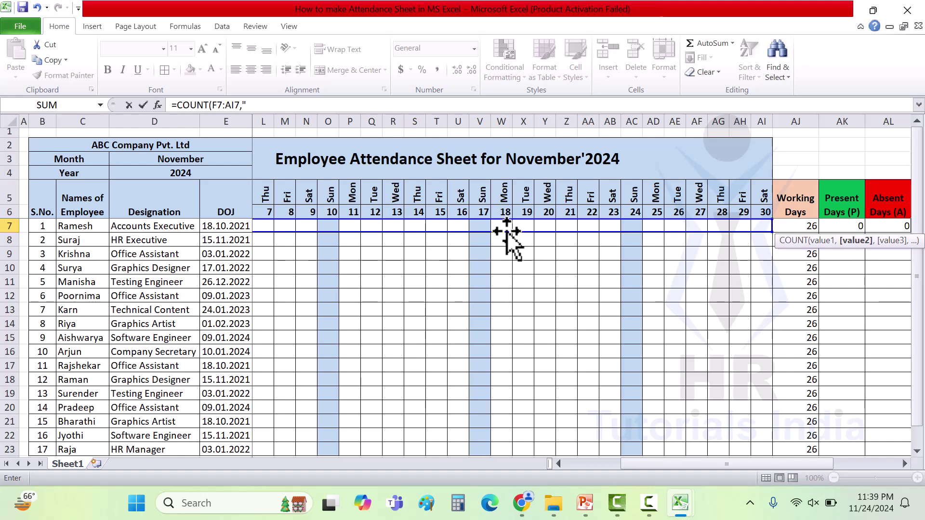
{"action": "type", "text": "\"L\")"}
{"action": "key", "text": "Return"}
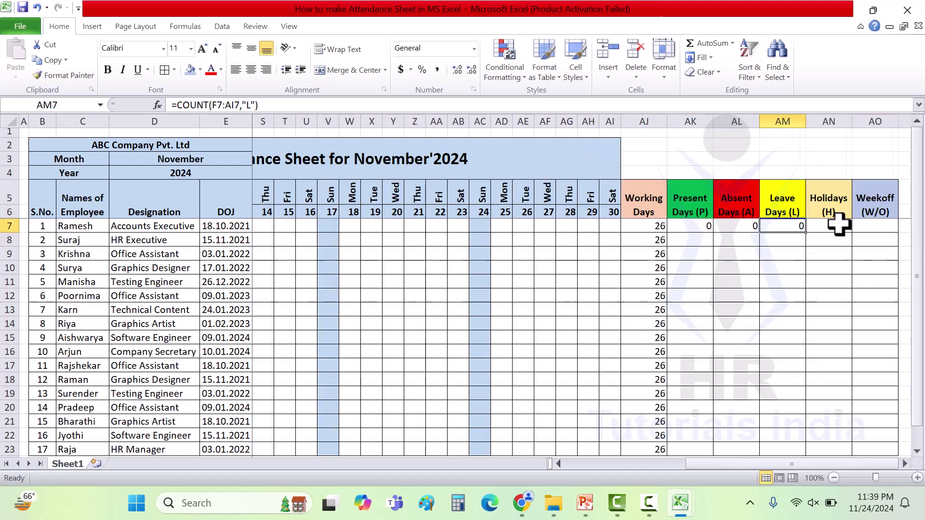
- Enter =COUNT(F7:AI7,"H") as the first employee's Holidays formula in AN7
{"action": "left_click", "coordinate": [831, 226]}
{"action": "type", "text": "=COUNT("}
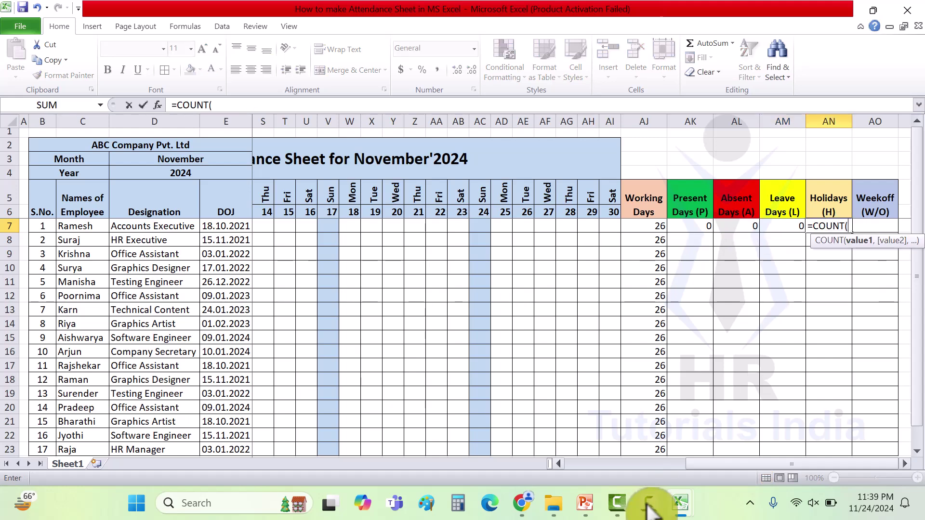
{"action": "left_click", "coordinate": [600, 466]}
{"action": "left_click_drag", "start_coordinate": [264, 212], "coordinate": [891, 225]}
{"action": "type", "text": ","}
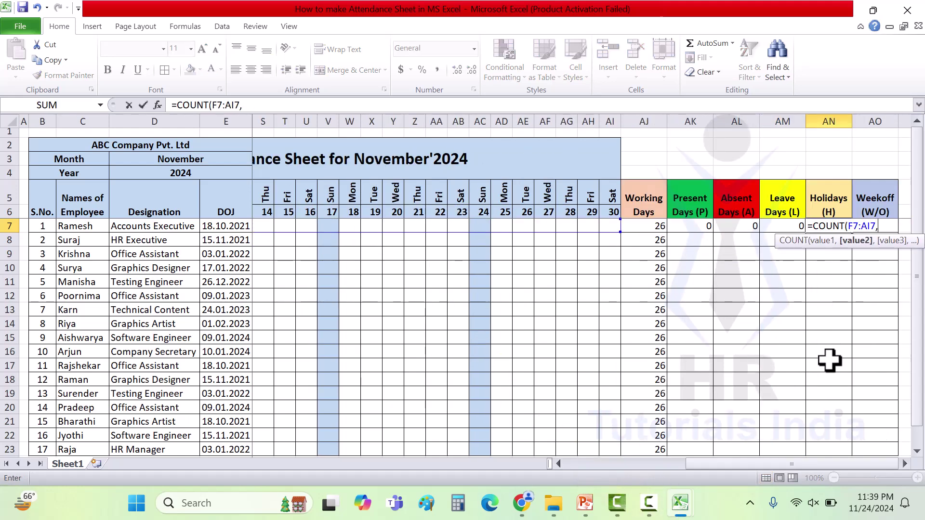
{"action": "left_click", "coordinate": [254, 105]}
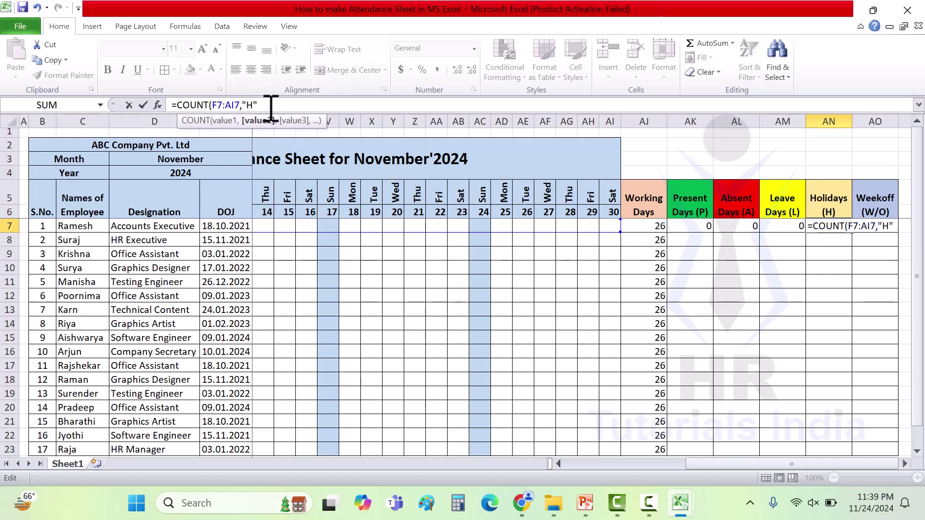
{"action": "type", "text": ")"}
{"action": "key", "text": "Return"}
- Enter =COUNT(F7:AI7,"W/O") as the first employee's Weekoff formula in AO7
{"action": "left_click", "coordinate": [885, 226]}
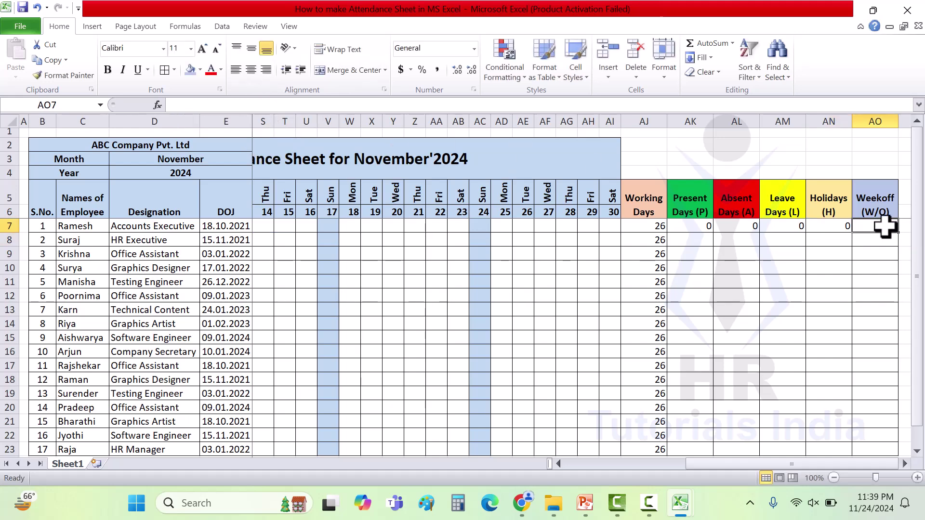
{"action": "type", "text": "=COUNT("}
{"action": "scroll", "coordinate": [481, 226], "scroll_direction": "left", "scroll_amount": 5}
{"action": "left_click_drag", "start_coordinate": [265, 227], "coordinate": [891, 226]}
{"action": "type", "text": ",\""}
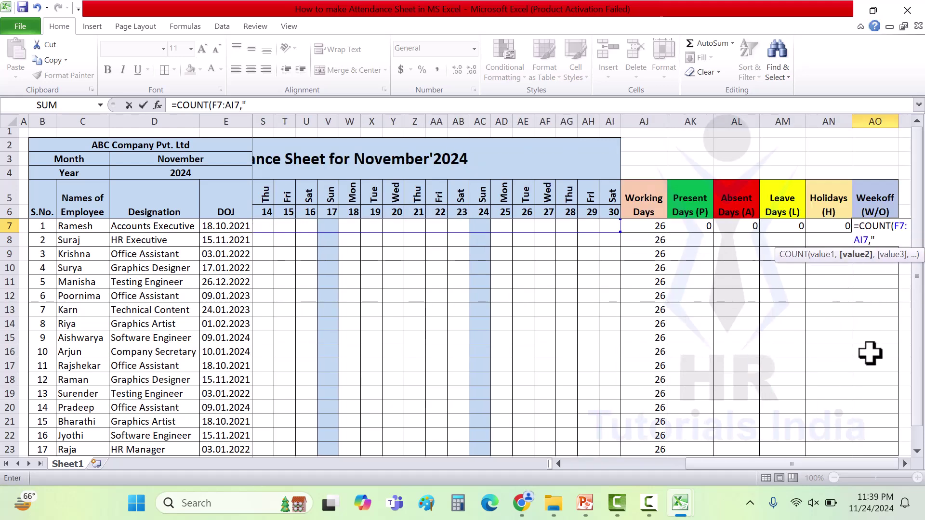
{"action": "type", "text": "W/O\")"}
{"action": "key", "text": "Return"}
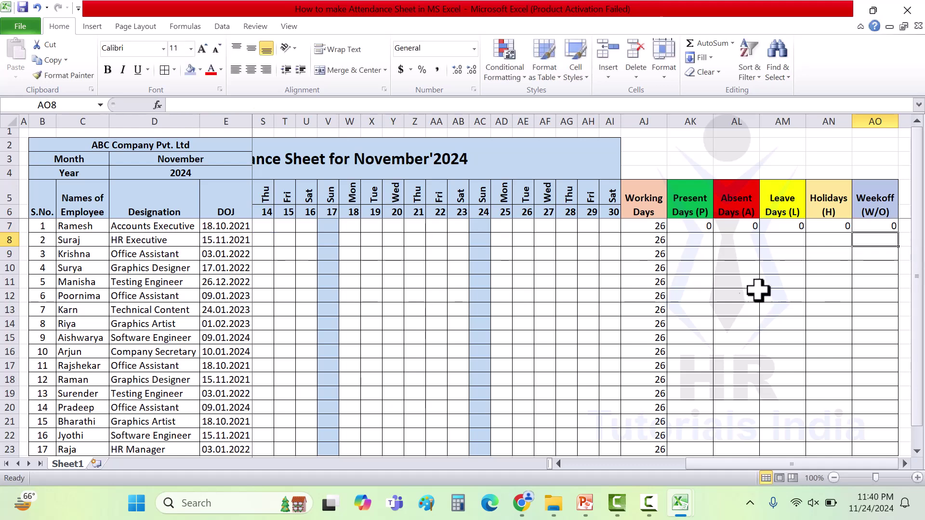
- Review the first employee's Present, Absent, Leave, Holidays and Weekoff formulas in AK7:AO7
{"action": "left_click", "coordinate": [695, 229]}
{"action": "left_click", "coordinate": [736, 227]}
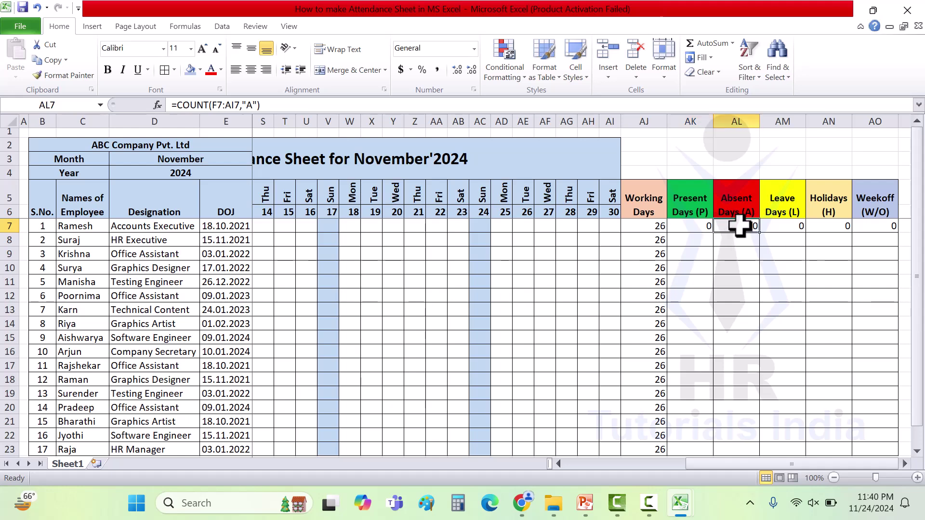
{"action": "left_click", "coordinate": [696, 227]}
{"action": "left_click", "coordinate": [736, 227]}
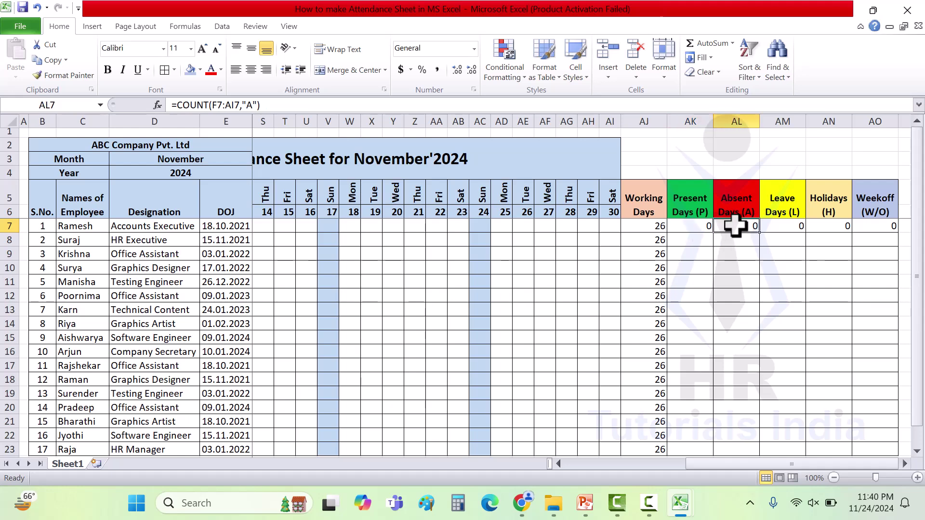
{"action": "left_click", "coordinate": [703, 227]}
{"action": "left_click", "coordinate": [739, 227]}
{"action": "left_click", "coordinate": [783, 227]}
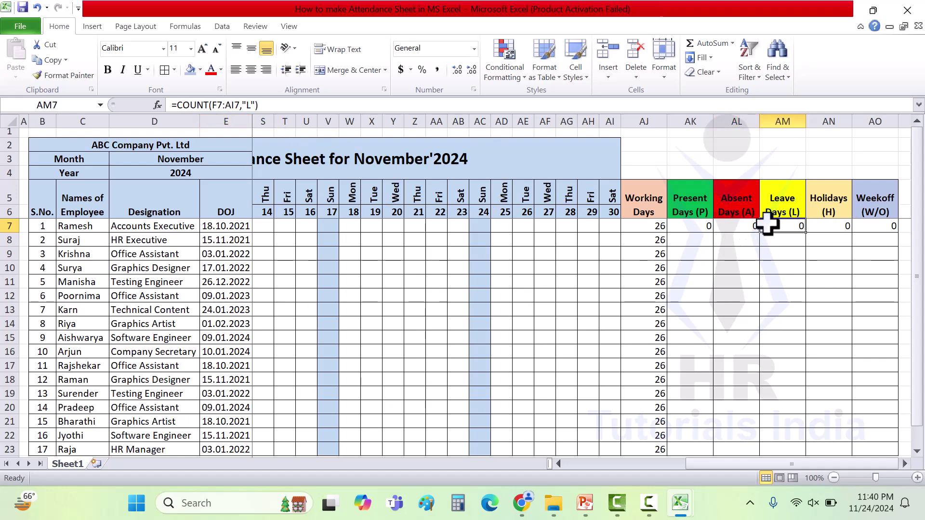
{"action": "left_click", "coordinate": [745, 229]}
{"action": "left_click", "coordinate": [784, 226]}
{"action": "left_click", "coordinate": [826, 226]}
{"action": "left_click", "coordinate": [874, 226]}
{"action": "left_click", "coordinate": [708, 228]}
{"action": "left_click", "coordinate": [739, 227]}
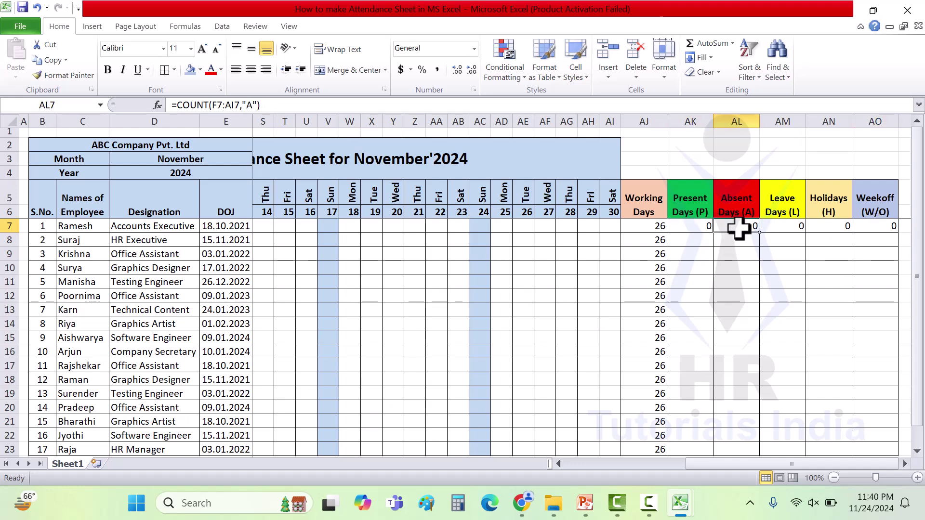
{"action": "left_click", "coordinate": [772, 227]}
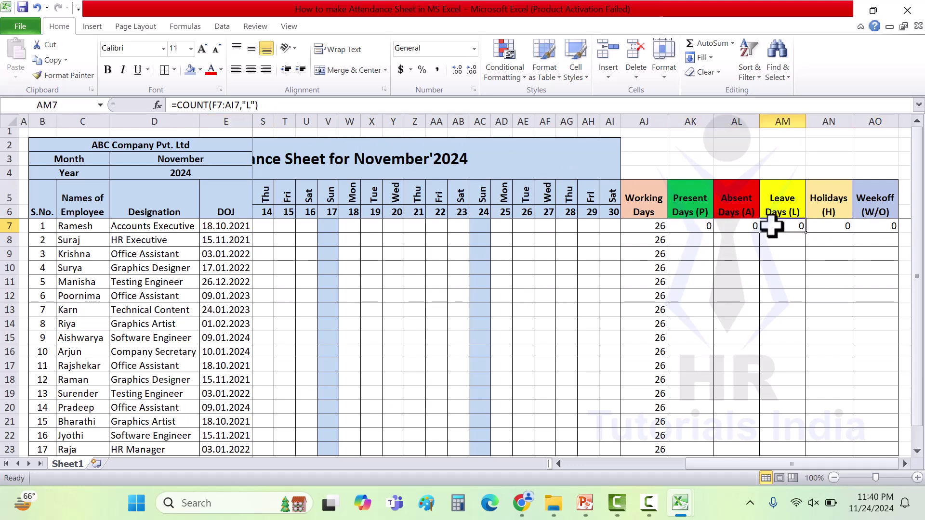
- Enter W/O for Sunday the 3rd in H7 and copy it down the column for the other employees
{"action": "left_click", "coordinate": [580, 465]}
{"action": "left_click", "coordinate": [265, 229]}
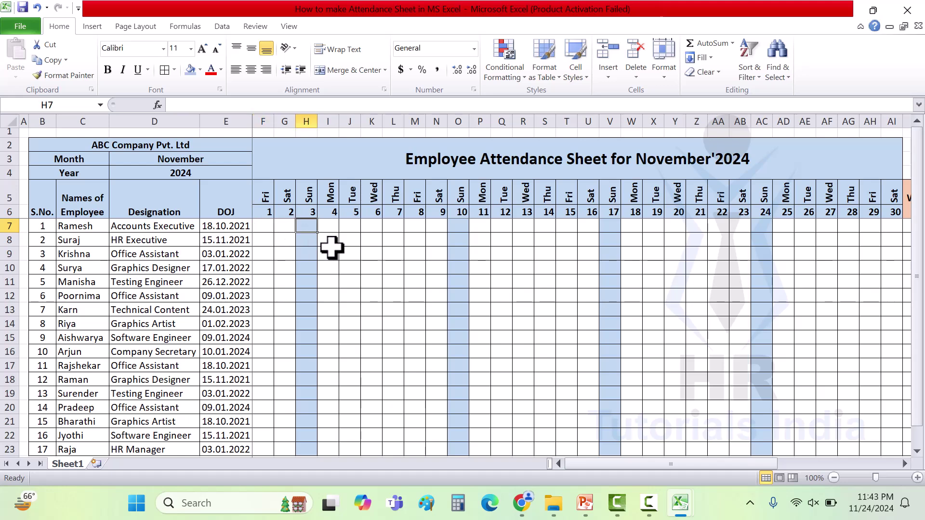
{"action": "type", "text": "W/O"}
{"action": "key", "text": "ctrl+Return"}
{"action": "key", "text": "ctrl+c"}
{"action": "left_click", "coordinate": [303, 242]}
{"action": "left_click_drag", "start_coordinate": [306, 254], "coordinate": [296, 442]}
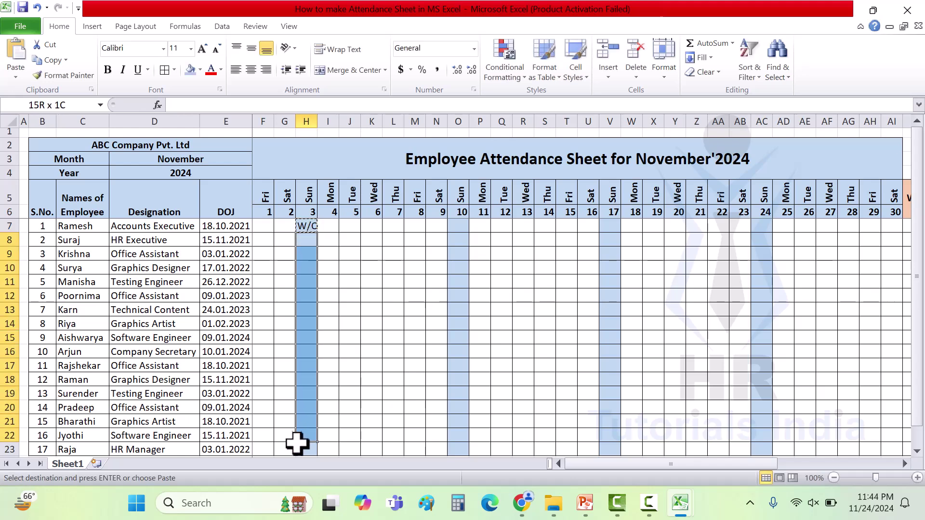
{"action": "key", "text": "ctrl+v"}
- Copy the W/O entries in H7:H23 to the other Sunday columns, the 10th, 17th and 24th
{"action": "left_click_drag", "start_coordinate": [306, 226], "coordinate": [299, 448]}
{"action": "key", "text": "Right"}
{"action": "key", "text": "Right"}
{"action": "key", "text": "Right"}
{"action": "key", "text": "Right"}
{"action": "key", "text": "Right"}
{"action": "key", "text": "Right"}
{"action": "key", "text": "Right"}
{"action": "key", "text": "ctrl+v"}
{"action": "key", "text": "Right"}
{"action": "key", "text": "Right"}
{"action": "key", "text": "Right"}
{"action": "key", "text": "Right"}
{"action": "key", "text": "Right"}
{"action": "key", "text": "Right"}
{"action": "key", "text": "Right"}
{"action": "key", "text": "ctrl+v"}
{"action": "key", "text": "Right"}
{"action": "key", "text": "Right"}
{"action": "key", "text": "Right"}
{"action": "key", "text": "Right"}
{"action": "key", "text": "Right"}
{"action": "key", "text": "Right"}
{"action": "key", "text": "Right"}
{"action": "key", "text": "ctrl+v"}
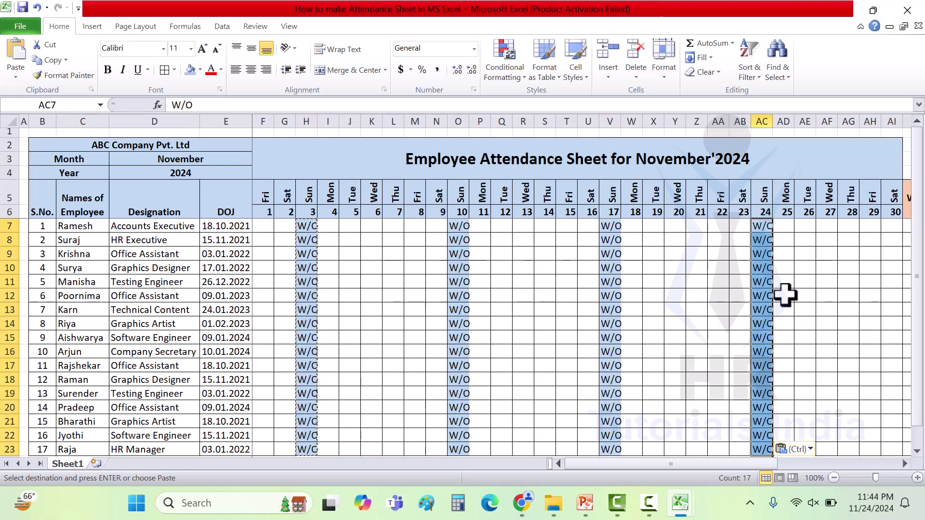
{"action": "key", "text": "Escape"}
- Correct the Weekoff formula in AO7 to =COUNTIF(F7:AI7,"W/O") and copy it down to AO23
{"action": "left_click_drag", "start_coordinate": [700, 464], "coordinate": [844, 469]}
{"action": "left_click", "coordinate": [875, 204]}
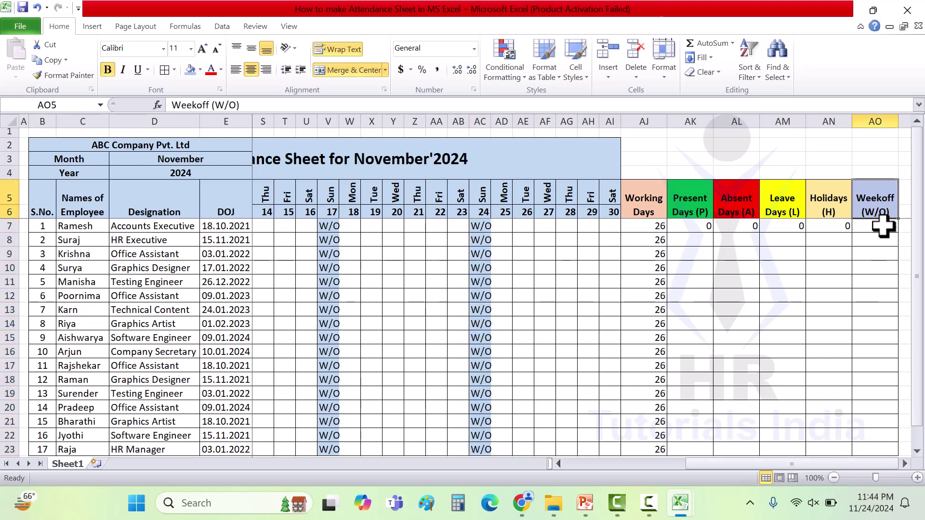
{"action": "left_click", "coordinate": [882, 228]}
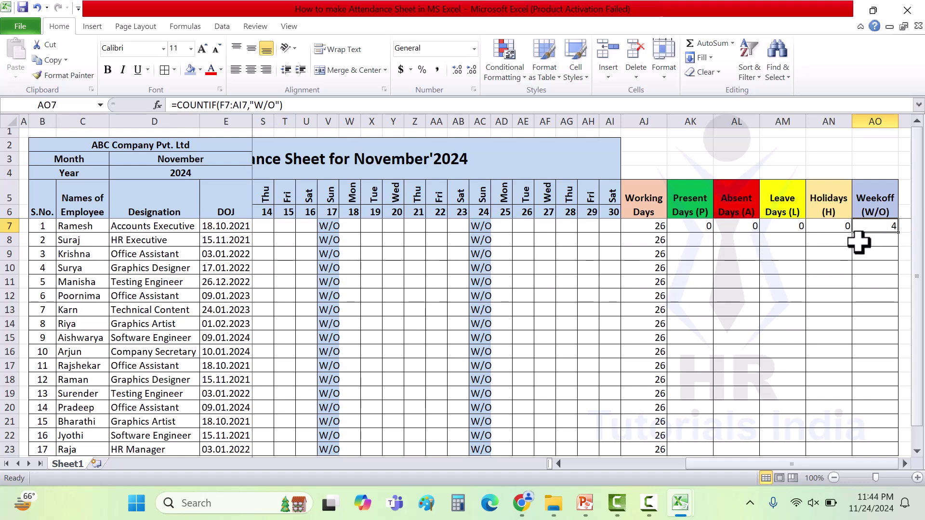
{"action": "key", "text": "ctrl+c"}
{"action": "left_click_drag", "start_coordinate": [883, 244], "coordinate": [883, 443]}
{"action": "key", "text": "ctrl+v"}
- Copy the Present, Absent, Leave and Holidays formulas in AK7:AN7 down to row 23
{"action": "left_click_drag", "start_coordinate": [694, 225], "coordinate": [818, 226]}
{"action": "key", "text": "ctrl+c"}
{"action": "left_click_drag", "start_coordinate": [688, 240], "coordinate": [706, 443]}
{"action": "key", "text": "ctrl+v"}
{"action": "left_click", "coordinate": [725, 310]}
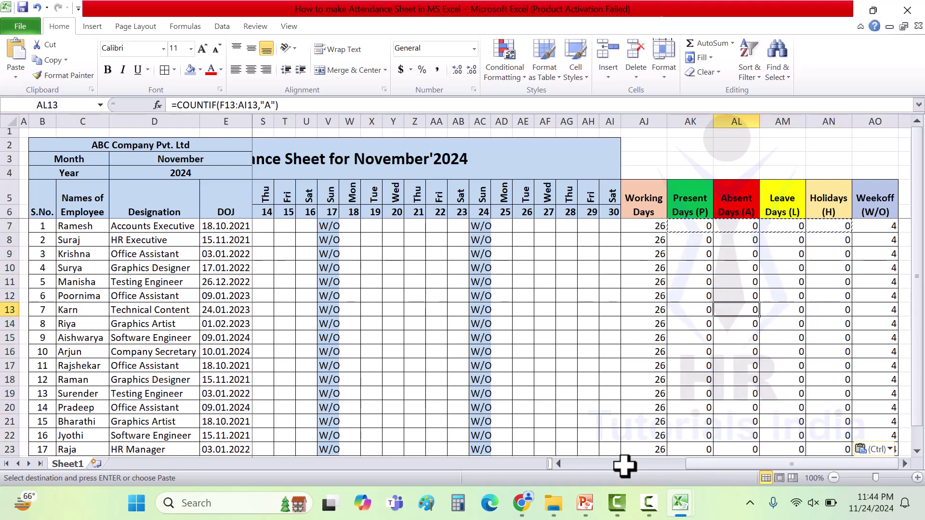
- Mark all employees present on the 1st by entering P in F7 and copying it down to F23
{"action": "left_click", "coordinate": [571, 464]}
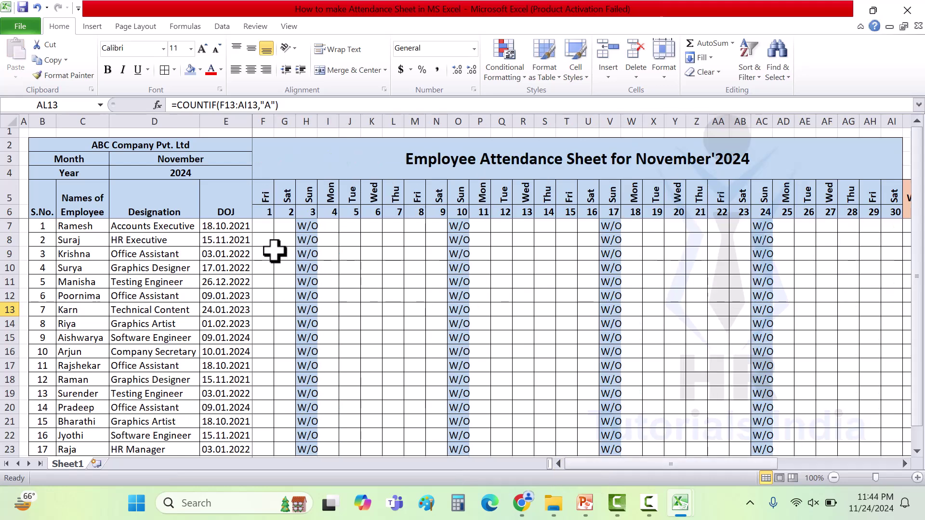
{"action": "left_click", "coordinate": [266, 227]}
{"action": "type", "text": "P"}
{"action": "key", "text": "ctrl+Return"}
{"action": "key", "text": "ctrl+c"}
{"action": "left_click_drag", "start_coordinate": [263, 239], "coordinate": [263, 449]}
{"action": "key", "text": "ctrl+v"}
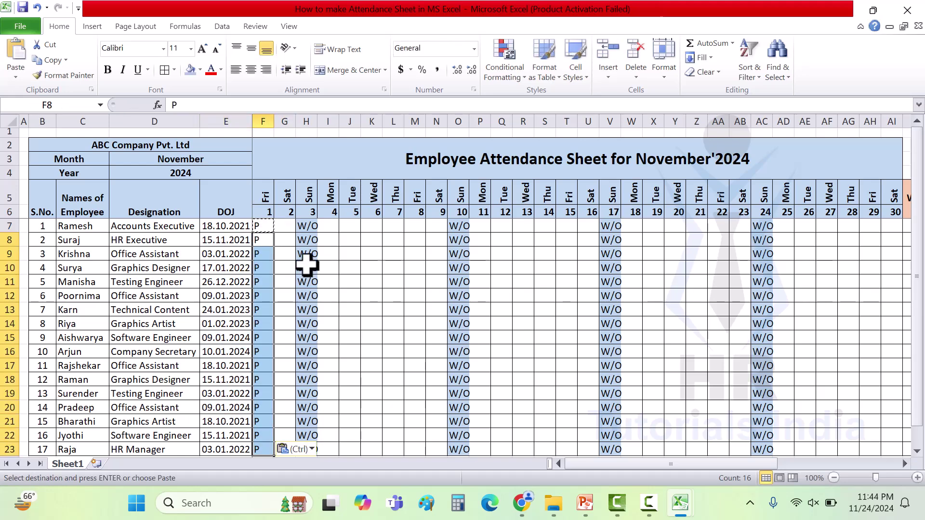
- Copy the P marks in F7:F23 to the columns for the 4th, 6th, 8th, 11th, 13th and 15th
{"action": "left_click", "coordinate": [330, 228]}
{"action": "key", "text": "ctrl+v"}
{"action": "left_click_drag", "start_coordinate": [227, 226], "coordinate": [258, 440]}
{"action": "key", "text": "ctrl+c"}
{"action": "left_click", "coordinate": [330, 227]}
{"action": "key", "text": "ctrl+v"}
{"action": "left_click", "coordinate": [370, 225]}
{"action": "key", "text": "ctrl+v"}
{"action": "left_click", "coordinate": [416, 227]}
{"action": "key", "text": "ctrl+v"}
{"action": "left_click", "coordinate": [481, 226]}
{"action": "key", "text": "ctrl+v"}
{"action": "left_click", "coordinate": [522, 226]}
{"action": "key", "text": "ctrl+v"}
{"action": "left_click", "coordinate": [566, 226]}
{"action": "key", "text": "ctrl+v"}
- Copy the same P column to the 19th, 21st, 23rd, 26th, 28th and 30th
{"action": "left_click", "coordinate": [653, 227]}
{"action": "left_click", "coordinate": [696, 227], "text": "ctrl"}
{"action": "key", "text": "ctrl+v"}
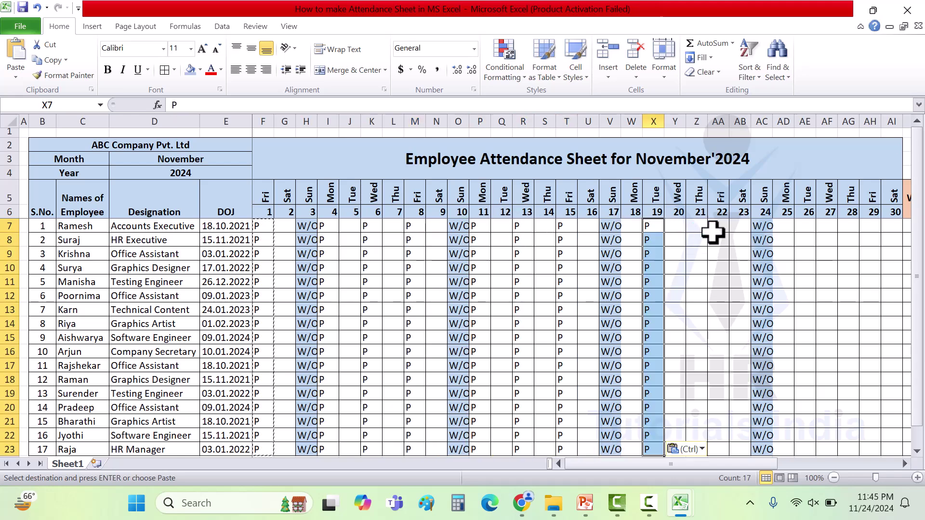
{"action": "left_click", "coordinate": [740, 227]}
{"action": "left_click", "coordinate": [804, 226], "text": "ctrl"}
{"action": "key", "text": "ctrl+v"}
{"action": "left_click", "coordinate": [850, 226]}
{"action": "left_click", "coordinate": [891, 227], "text": "ctrl"}
{"action": "key", "text": "ctrl+v"}
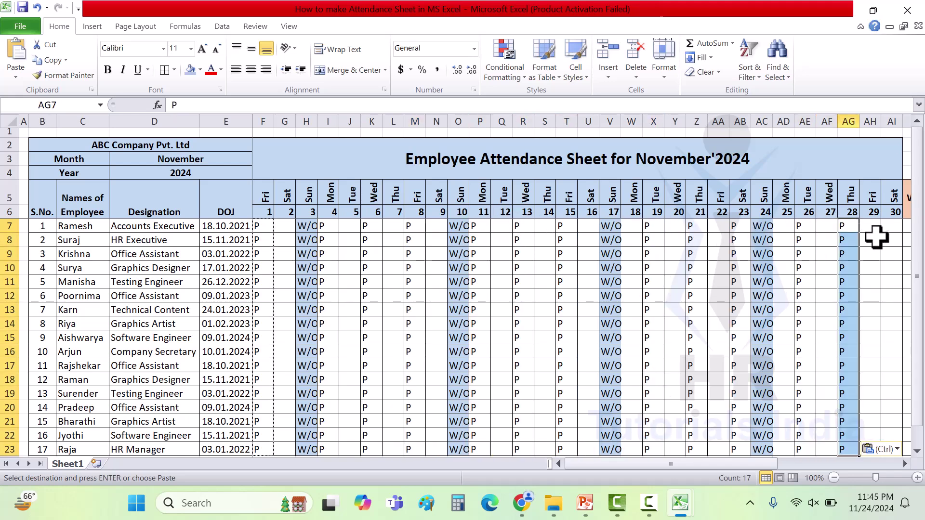
- Mark absences with A in G8, G13 and G20 and copy them to the 5th, 9th, 14th, 20th and 27th
{"action": "left_click", "coordinate": [675, 268]}
{"action": "left_click", "coordinate": [289, 238]}
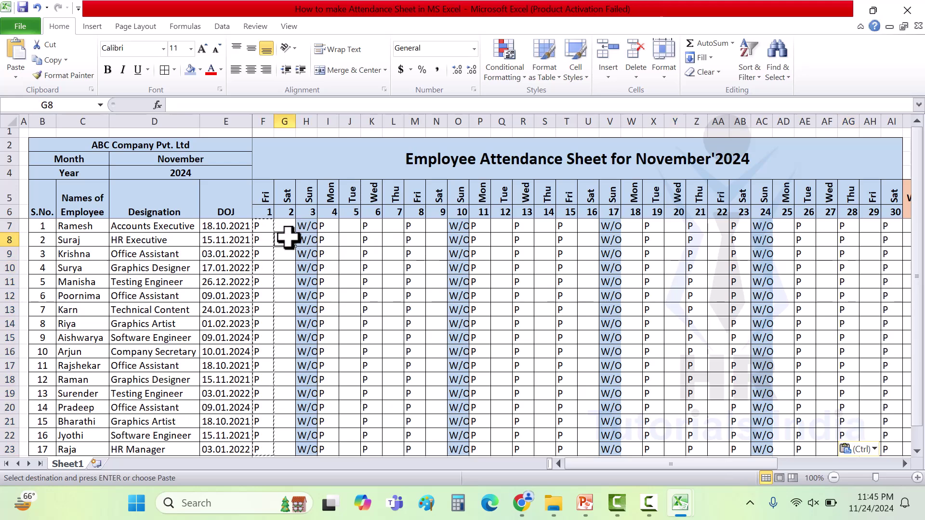
{"action": "type", "text": "A"}
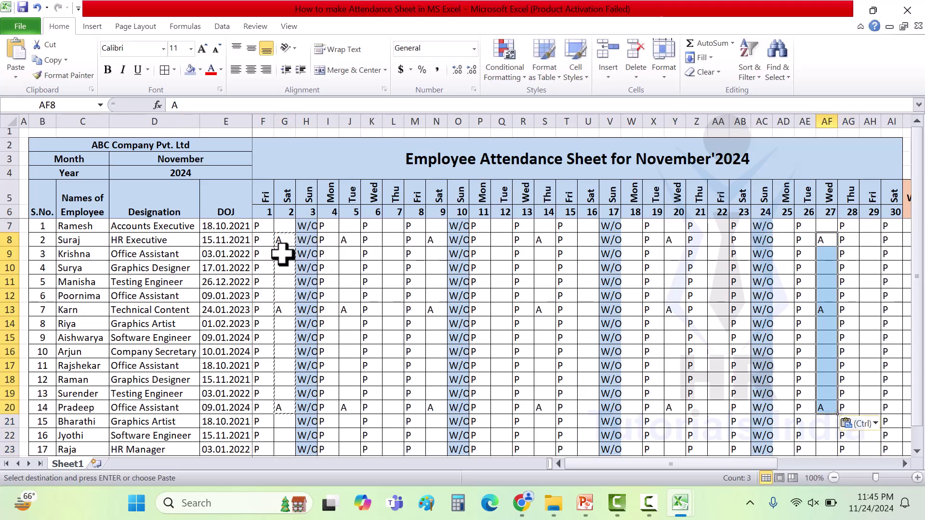
- Mark leave on the 2nd by entering L in G9, G14 and G21
{"action": "left_click", "coordinate": [283, 252]}
{"action": "type", "text": "L"}
{"action": "key", "text": "ctrl+Return"}
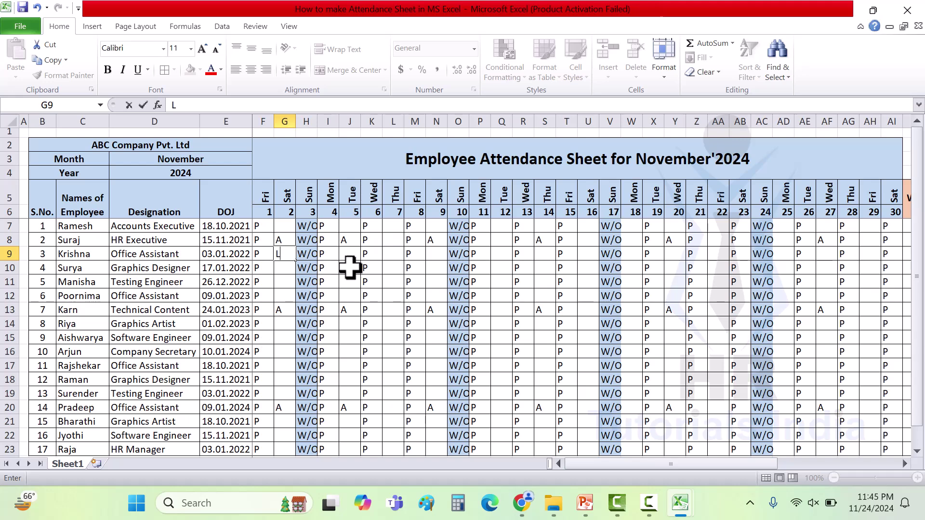
- Mark the 7th as a holiday for all employees by entering H in L7 and copying it down to L23
{"action": "left_click", "coordinate": [394, 227]}
{"action": "type", "text": "H"}
{"action": "key", "text": "ctrl+Return"}
{"action": "key", "text": "ctrl+c"}
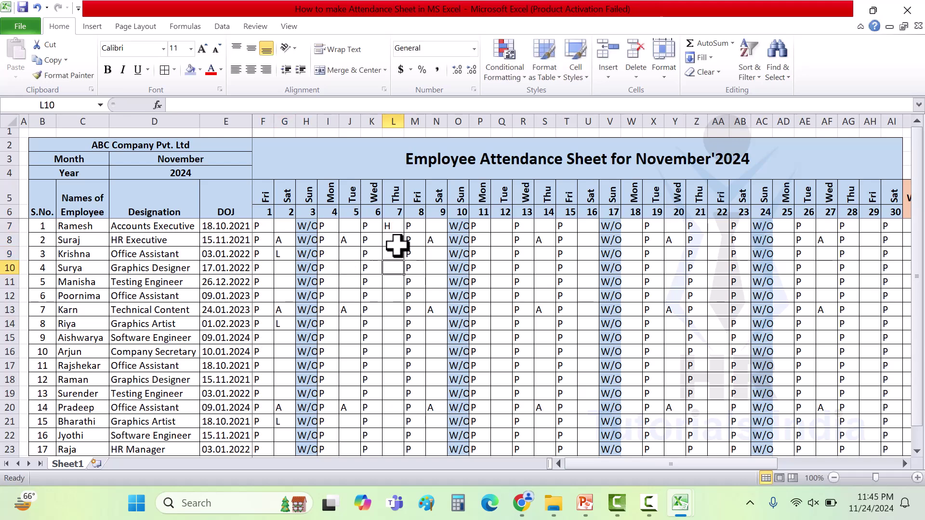
{"action": "key", "text": "ctrl+shift+Down"}
{"action": "key", "text": "ctrl+v"}
- Fill the blank cells for the 5th in J7:J23 with P, keeping the A marks
{"action": "left_click", "coordinate": [336, 227]}
{"action": "key", "text": "ctrl+c"}
{"action": "left_click_drag", "start_coordinate": [351, 227], "coordinate": [350, 450]}
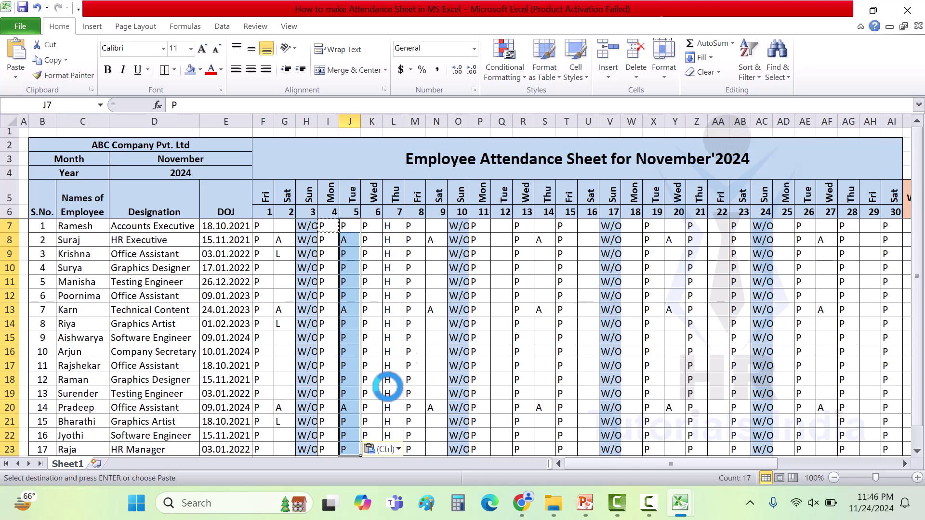
- Copy J7:J23 to the columns for the 9th, 12th, 14th, 16th, 18th, 20th, 22nd, 25th, 27th and 29th
{"action": "key", "text": "ctrl+c"}
{"action": "left_click", "coordinate": [439, 224]}
{"action": "key", "text": "ctrl+v"}
{"action": "key", "text": "Return"}
{"action": "left_click_drag", "start_coordinate": [355, 225], "coordinate": [355, 352]}
{"action": "left_click", "coordinate": [804, 352]}
- Center the day headers and attendance marks horizontally in F5:AI23
{"action": "left_click_drag", "start_coordinate": [270, 197], "coordinate": [897, 440]}
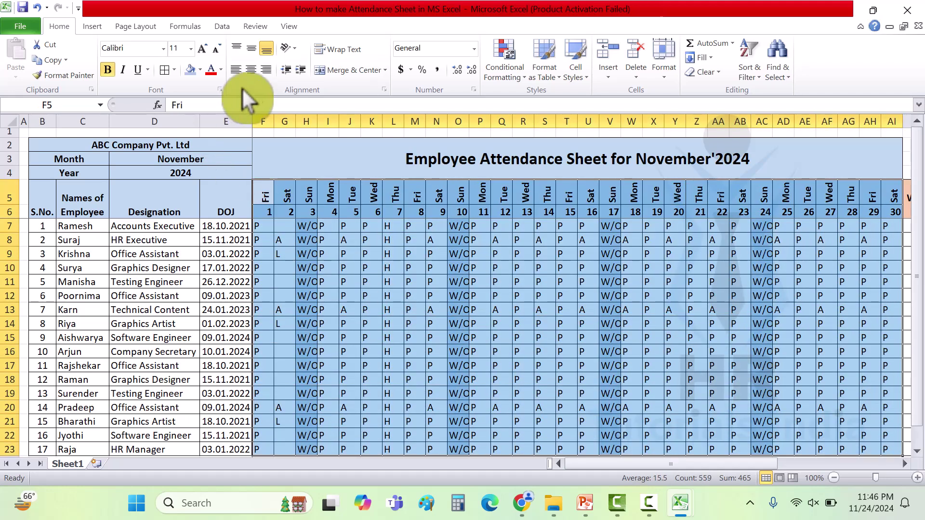
{"action": "left_click", "coordinate": [251, 70]}
{"action": "left_click", "coordinate": [611, 295]}
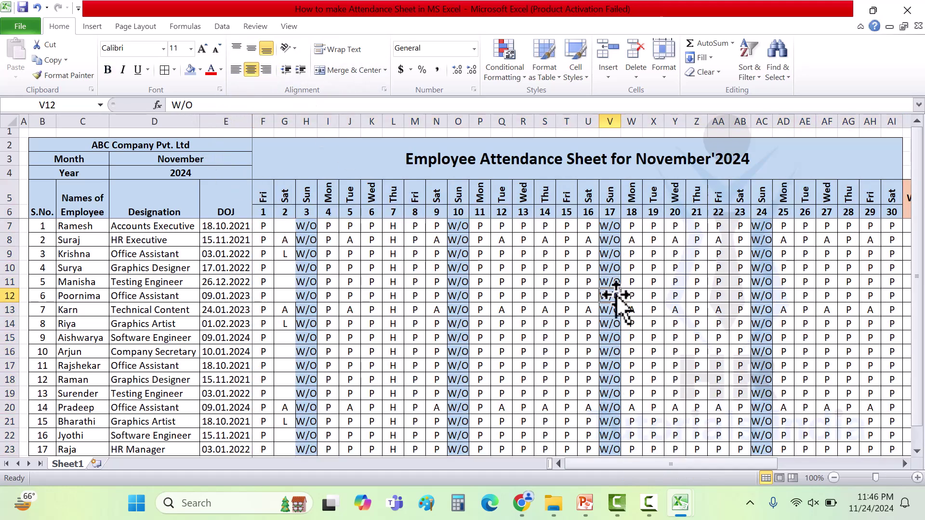
- Review the calculated Working Days, Present, Absent, Leave, Holidays and Weekoff columns for all employees
{"action": "left_click_drag", "start_coordinate": [614, 465], "coordinate": [735, 471]}
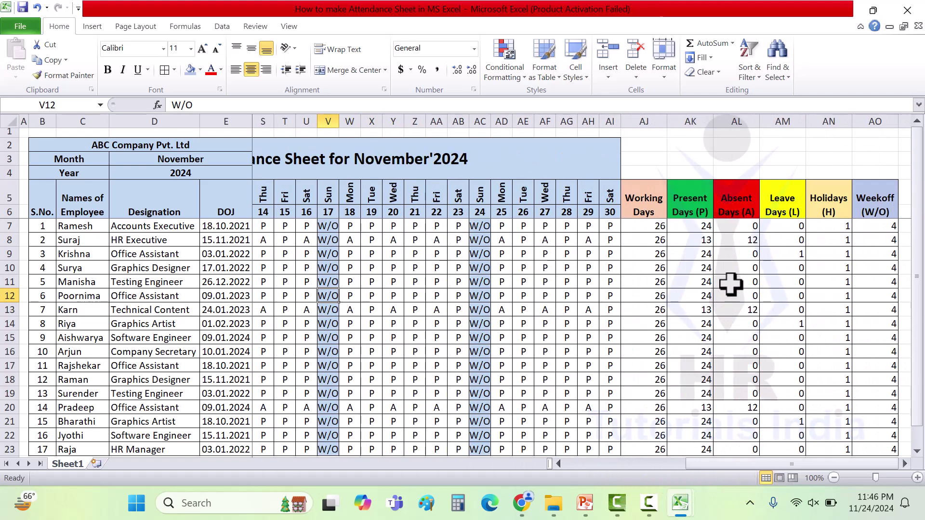
{"action": "left_click_drag", "start_coordinate": [659, 229], "coordinate": [657, 447]}
{"action": "left_click_drag", "start_coordinate": [698, 227], "coordinate": [701, 449]}
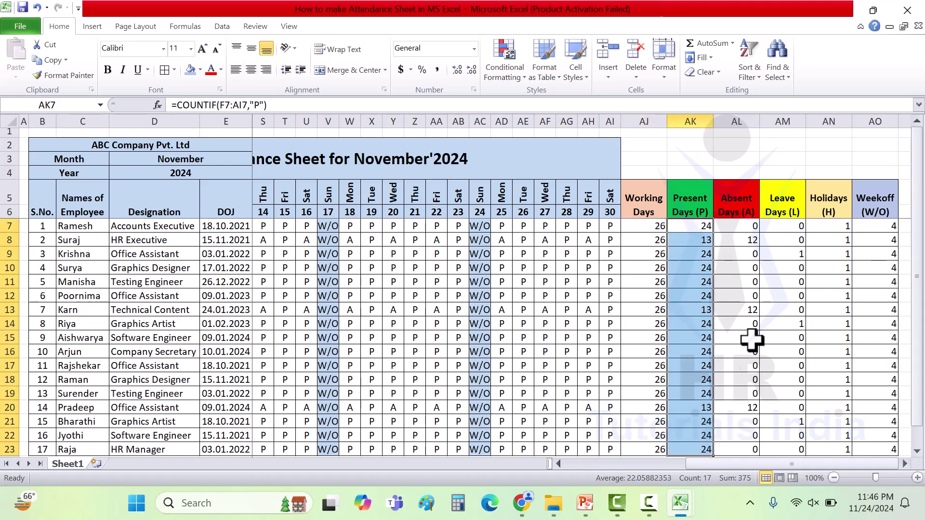
{"action": "left_click_drag", "start_coordinate": [740, 228], "coordinate": [749, 449]}
{"action": "left_click_drag", "start_coordinate": [794, 227], "coordinate": [794, 449]}
{"action": "left_click_drag", "start_coordinate": [826, 226], "coordinate": [835, 449]}
{"action": "left_click_drag", "start_coordinate": [882, 232], "coordinate": [884, 450]}
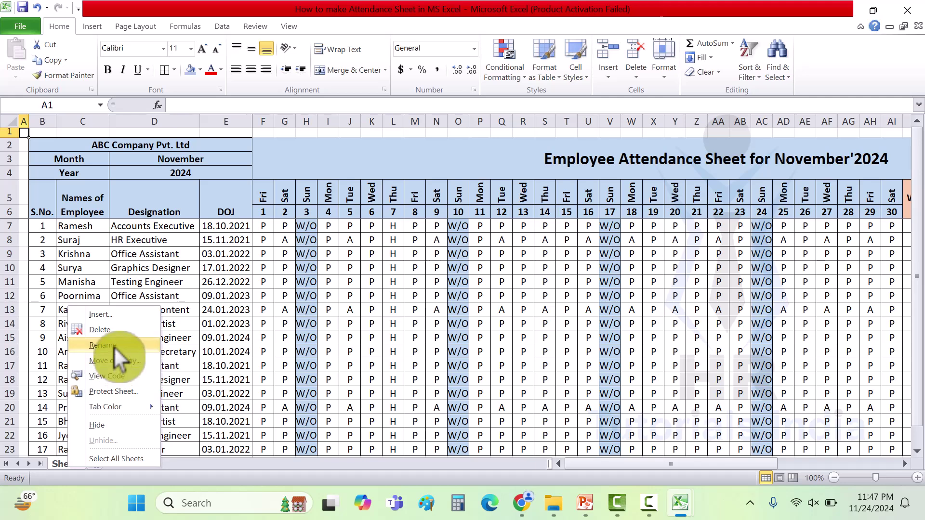
- Rename the attendance worksheet as Nov'2024
{"action": "left_click", "coordinate": [114, 345]}
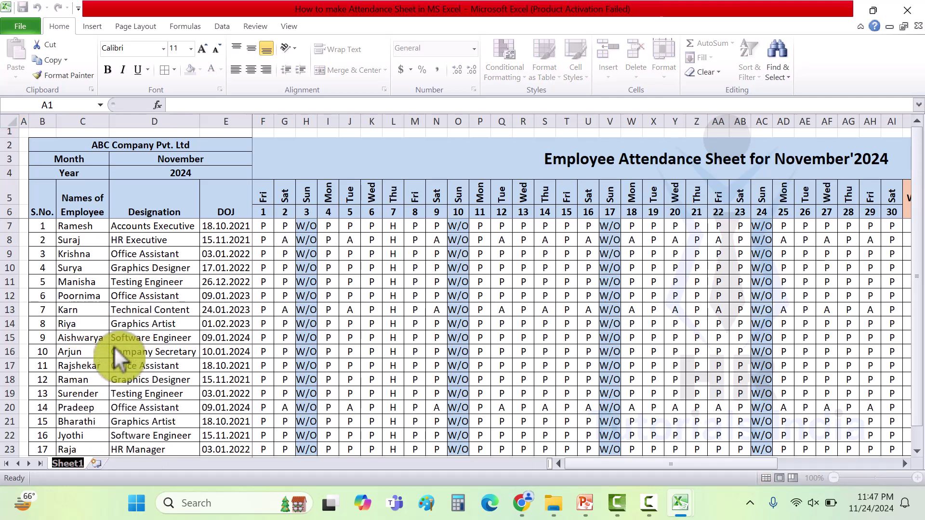
{"action": "type", "text": "Nov"}
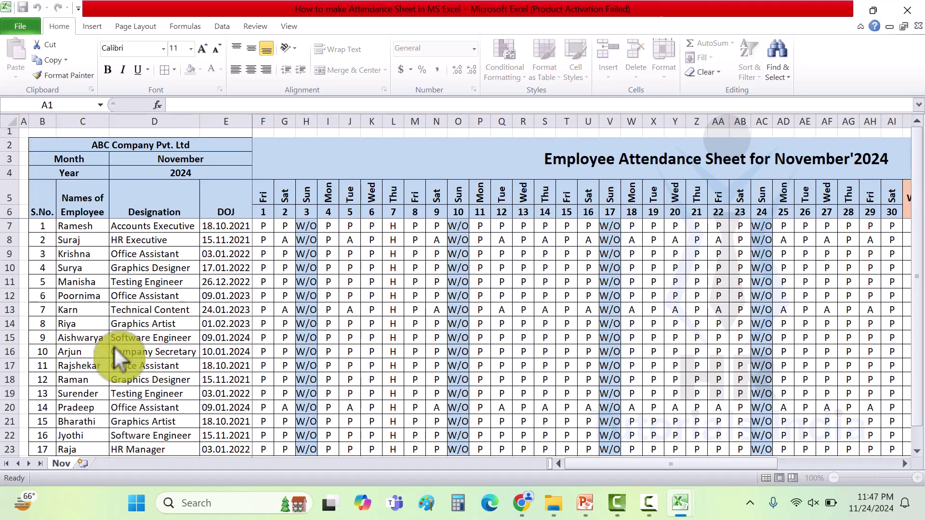
{"action": "type", "text": "'2024"}
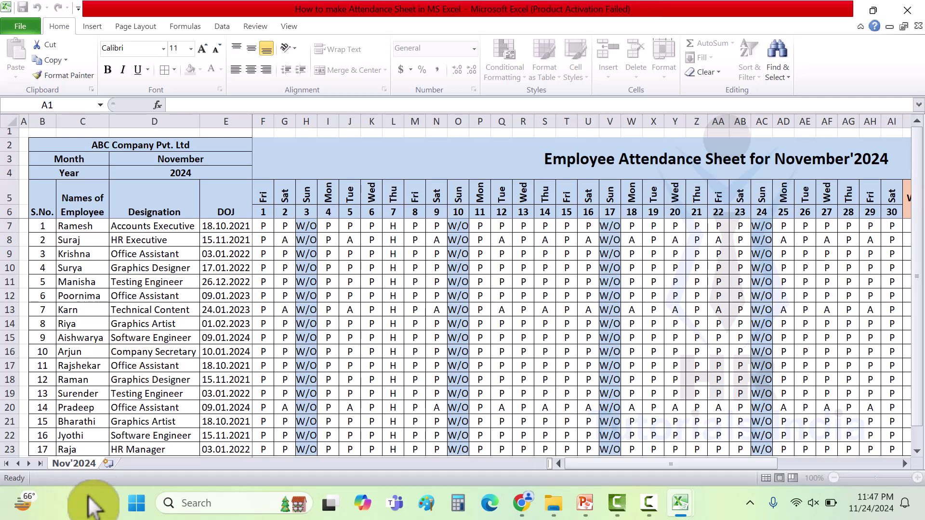
- Add a new worksheet and name it Dec'2024
{"action": "left_click", "coordinate": [108, 463]}
{"action": "right_click", "coordinate": [118, 464]}
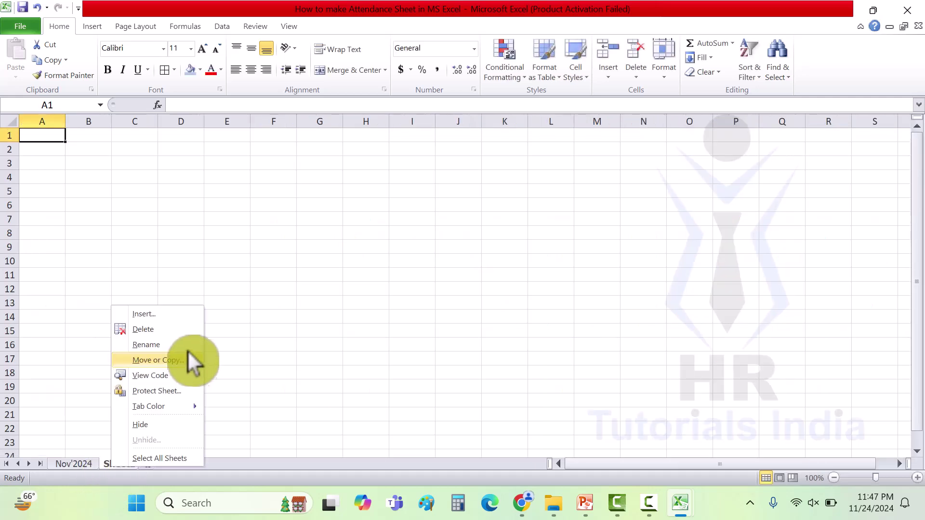
{"action": "left_click", "coordinate": [181, 345]}
{"action": "type", "text": "Dec'2024"}
- Return to the Nov'2024 sheet and look over the finished attendance grid and its summary columns
{"action": "left_click", "coordinate": [73, 463]}
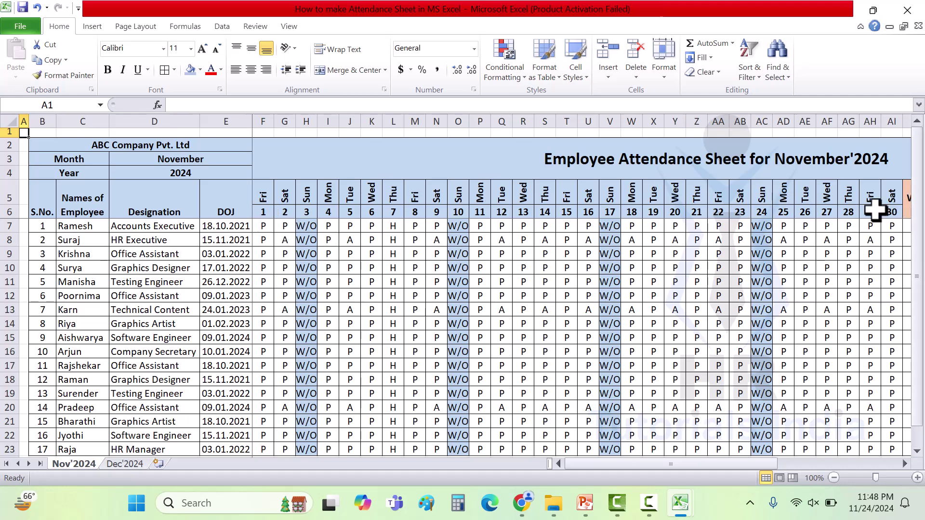
{"action": "left_click_drag", "start_coordinate": [681, 464], "coordinate": [816, 464]}
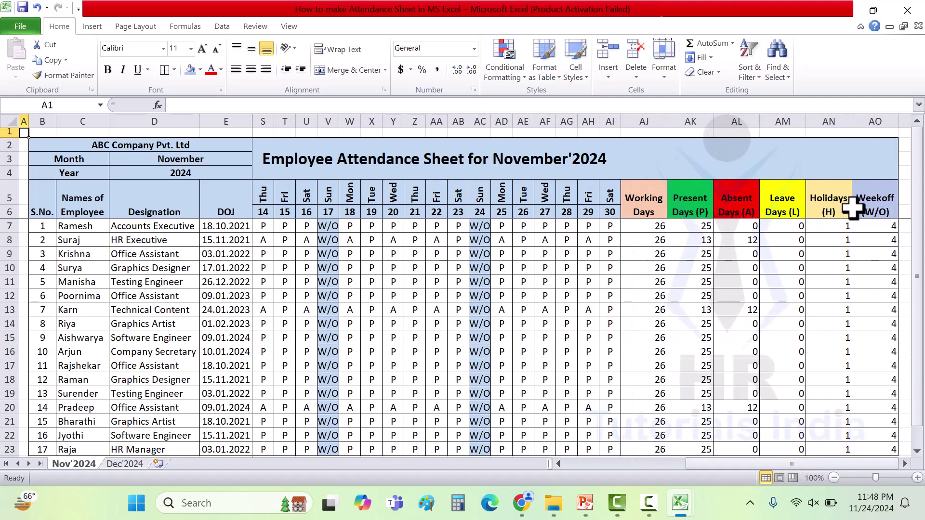
{"action": "left_click", "coordinate": [876, 207]}
{"action": "left_click", "coordinate": [573, 464]}
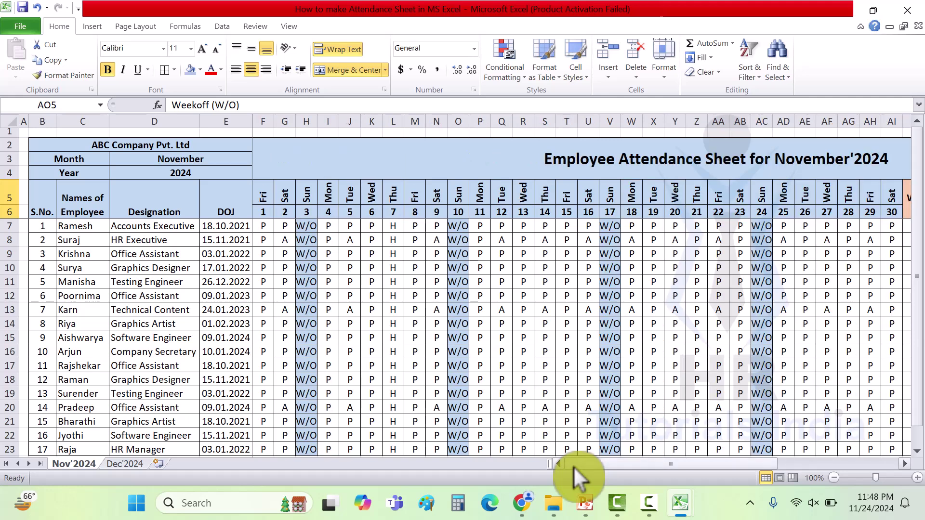
{"action": "left_click", "coordinate": [24, 133]}
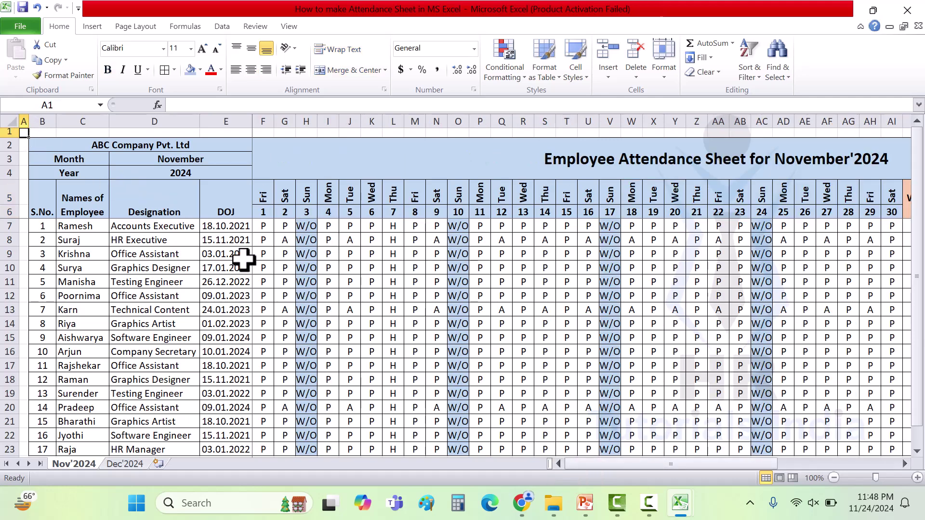